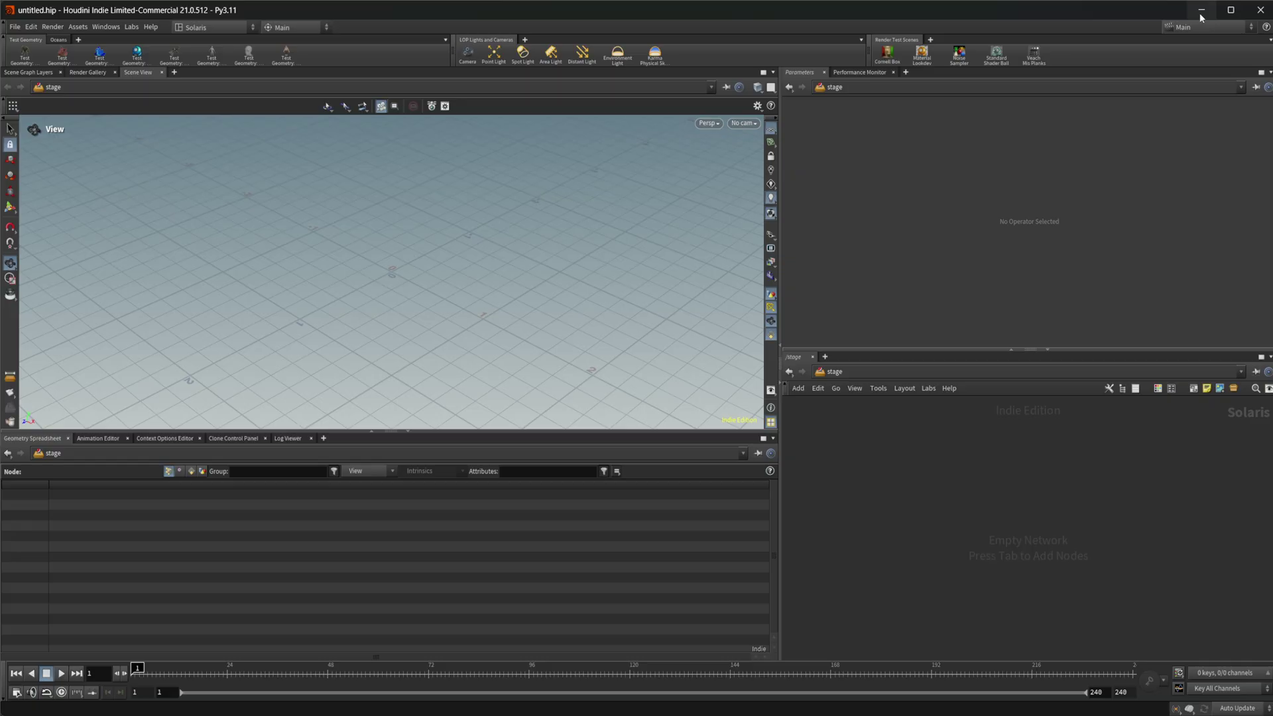
- Minimize Houdini to reveal the SideFX download page offering the Launcher 21.0.512
{"action": "left_click", "coordinate": [1201, 12]}
{"action": "left_click", "coordinate": [100, 15]}
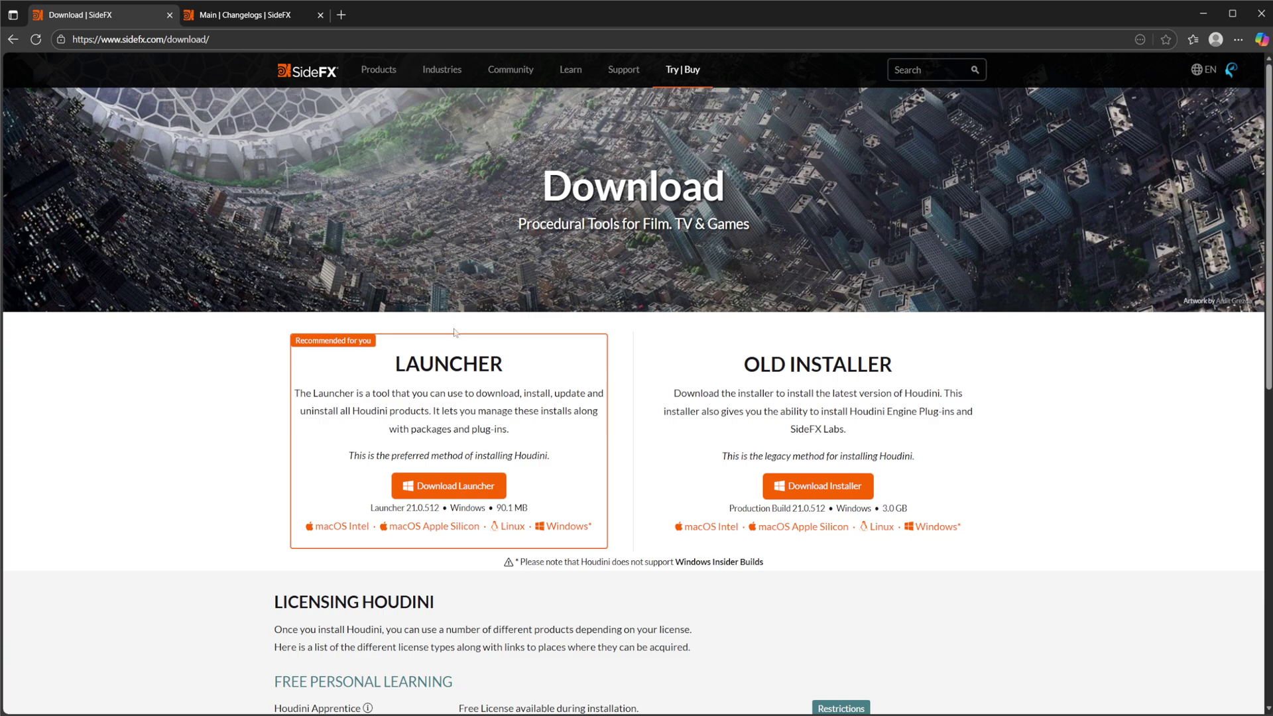
- Switch to the Houdini Main Changelogs page and browse recent fixes up to build 21.0.524
{"action": "mouse_move", "coordinate": [623, 70]}
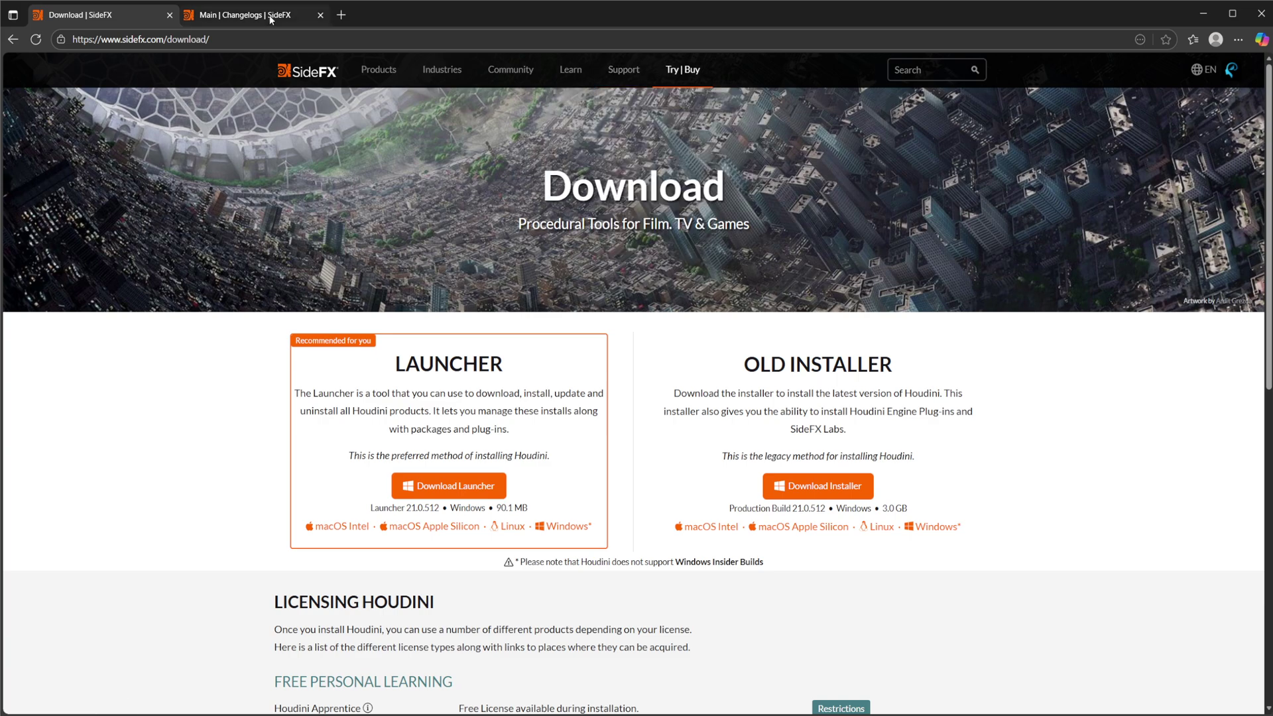
{"action": "left_click", "coordinate": [245, 15]}
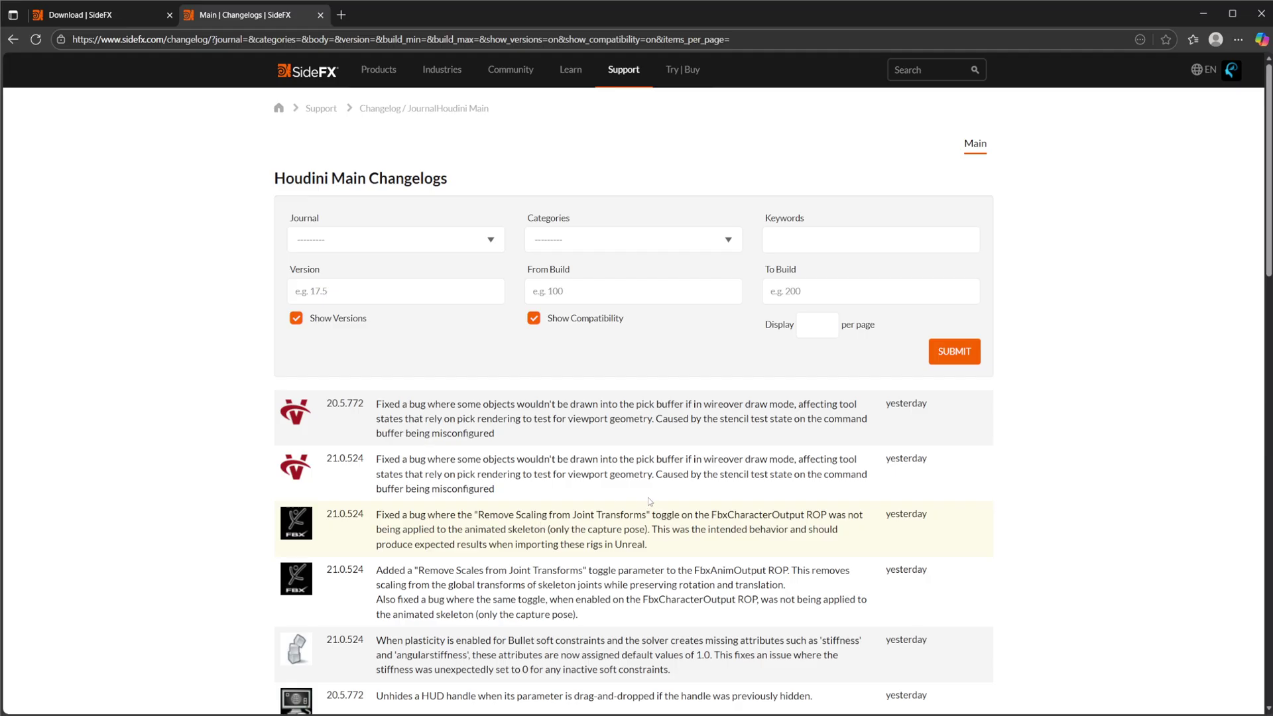
{"action": "scroll", "coordinate": [540, 526], "scroll_direction": "down", "scroll_amount": 10}
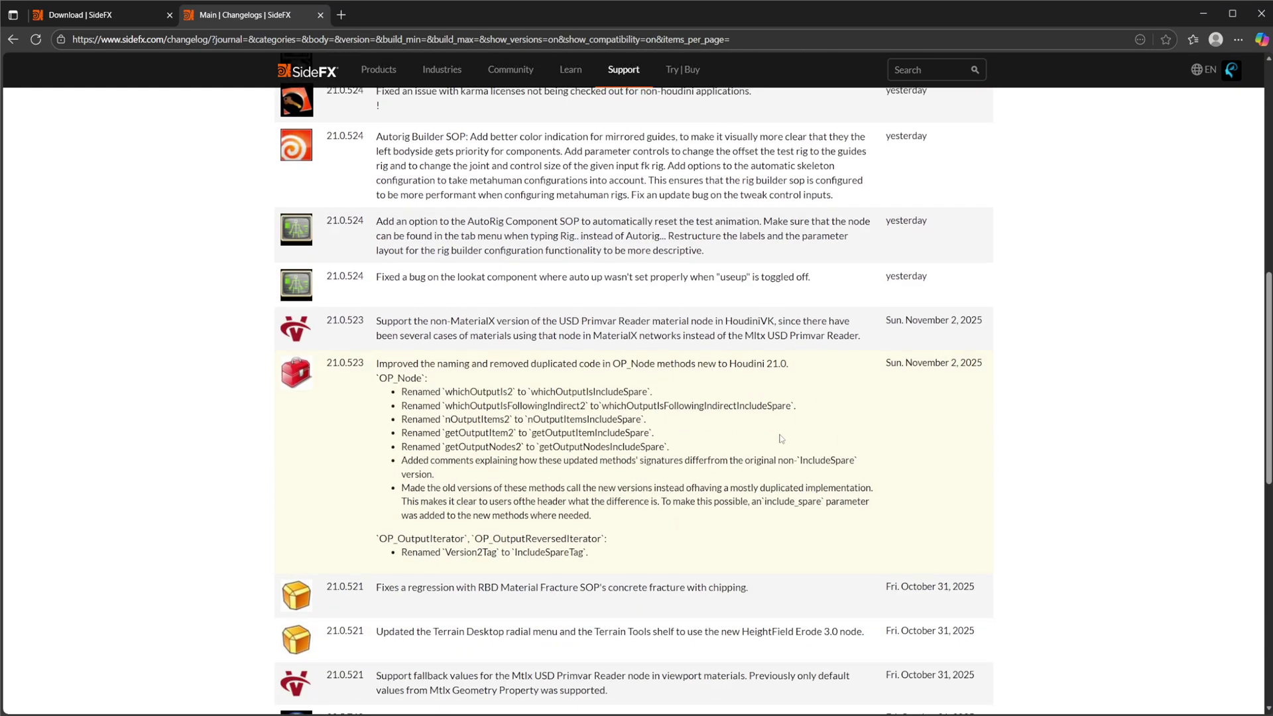
{"action": "scroll", "coordinate": [782, 439], "scroll_direction": "up", "scroll_amount": 8}
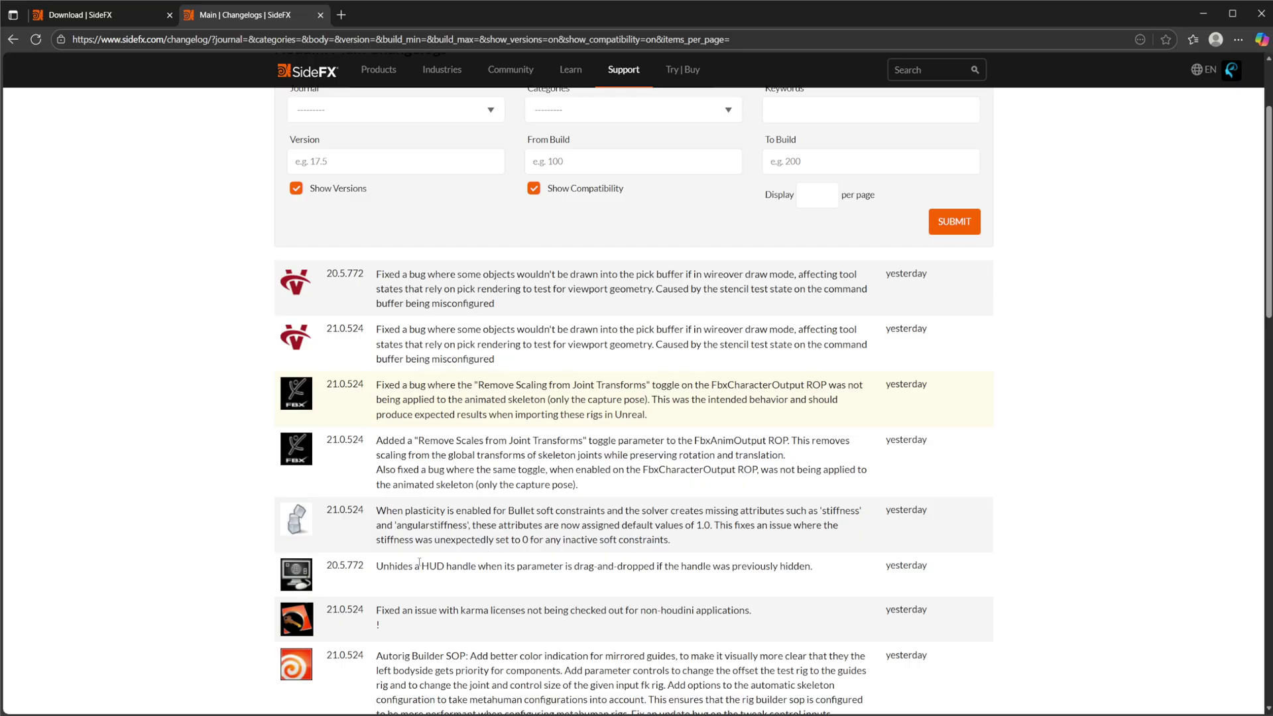
{"action": "scroll", "coordinate": [422, 584], "scroll_direction": "down", "scroll_amount": 3}
{"action": "scroll", "coordinate": [424, 580], "scroll_direction": "up", "scroll_amount": 5}
{"action": "scroll", "coordinate": [428, 577], "scroll_direction": "down", "scroll_amount": 10}
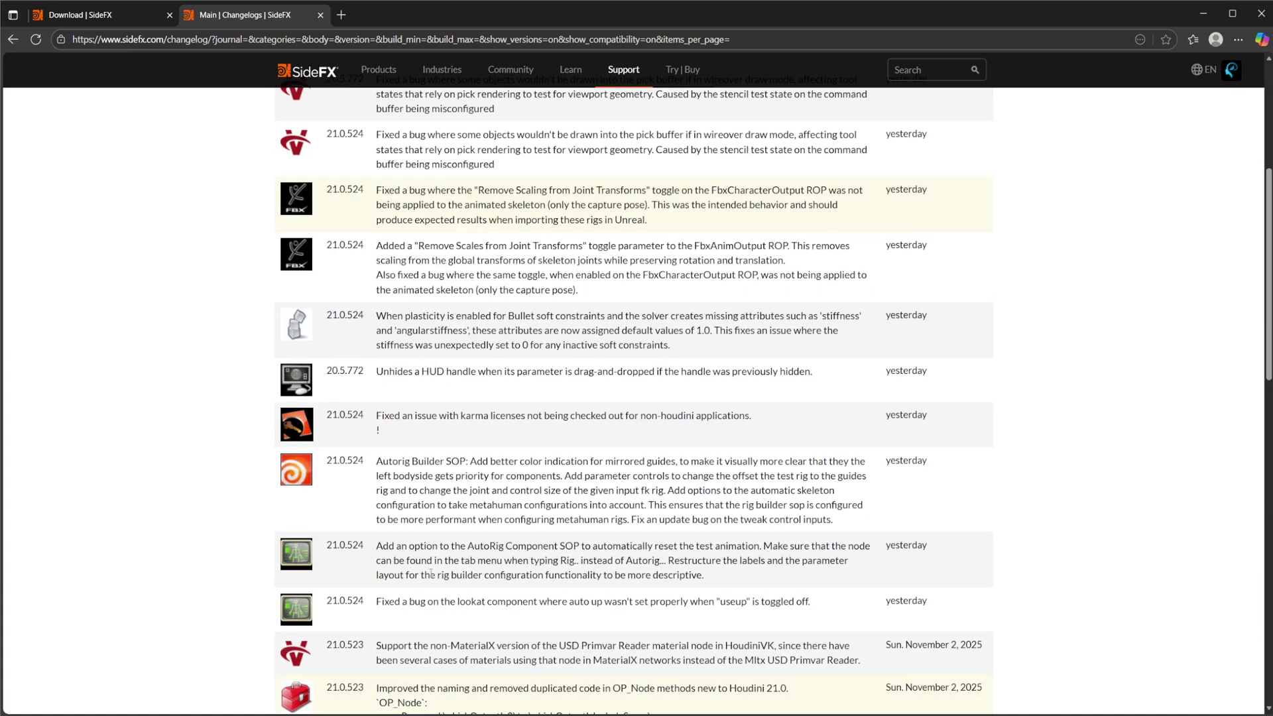
{"action": "scroll", "coordinate": [430, 572], "scroll_direction": "down", "scroll_amount": 3}
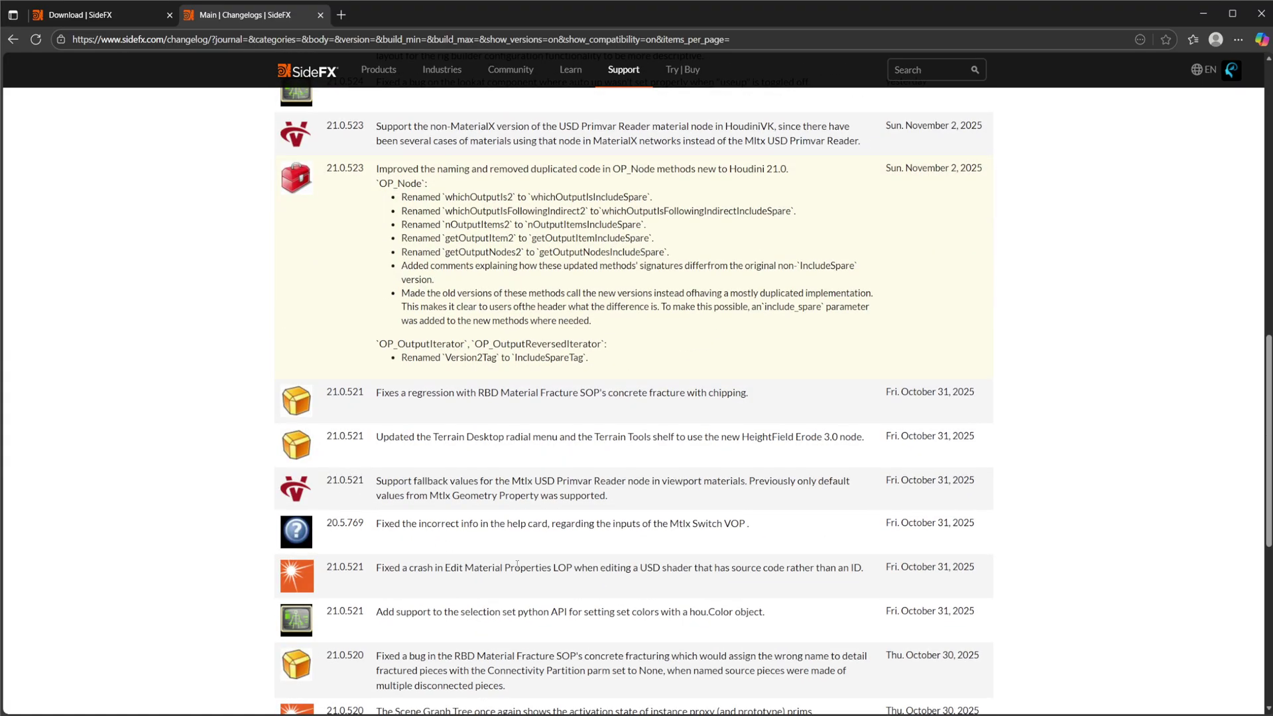
{"action": "scroll", "coordinate": [517, 564], "scroll_direction": "up", "scroll_amount": 12}
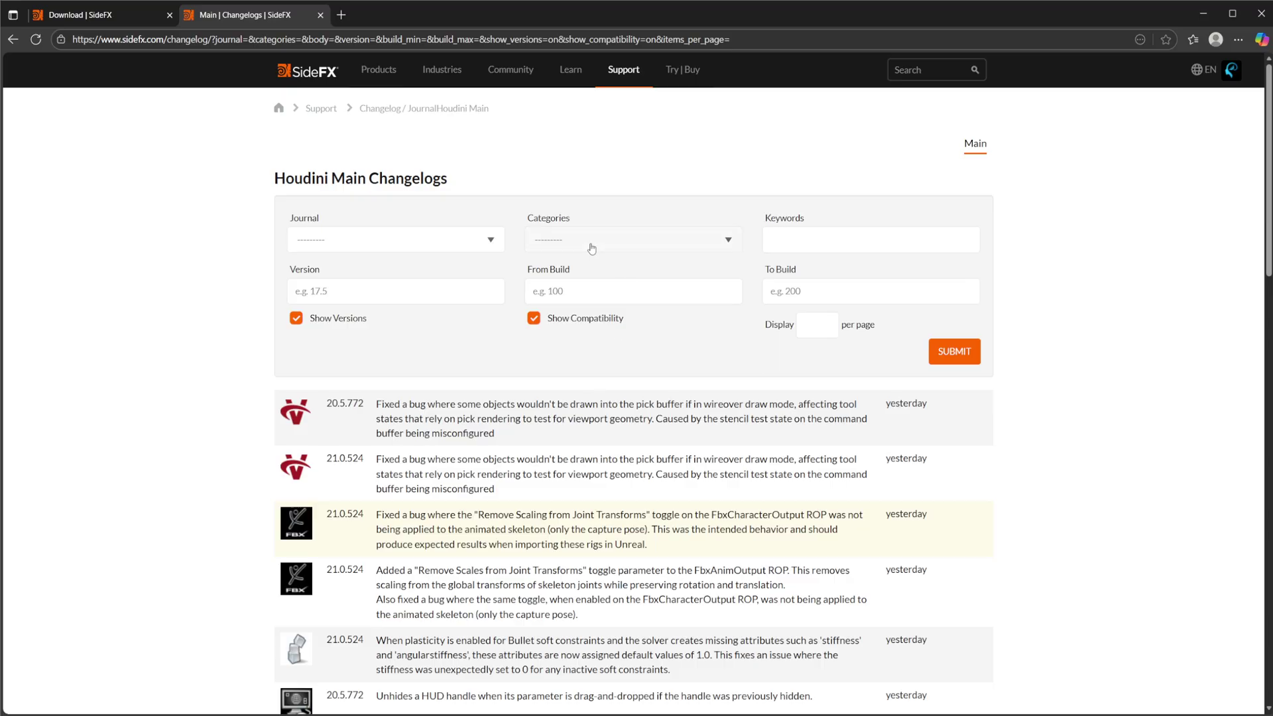
- Filter the changelog by the Copernicus category and submit, then scroll the filtered entries
{"action": "left_click", "coordinate": [536, 240]}
{"action": "left_click", "coordinate": [439, 242]}
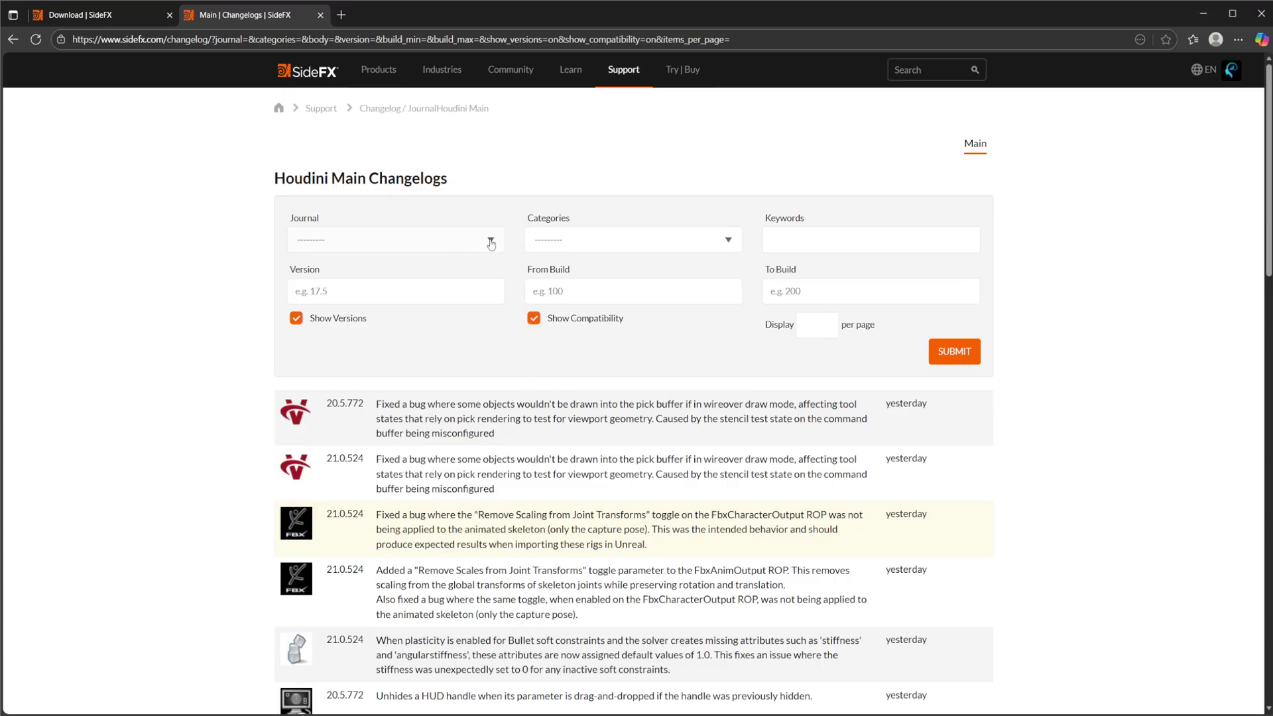
{"action": "left_click", "coordinate": [439, 242]}
{"action": "scroll", "coordinate": [388, 350], "scroll_direction": "down", "scroll_amount": 2}
{"action": "left_click", "coordinate": [514, 285]}
{"action": "left_click", "coordinate": [627, 241]}
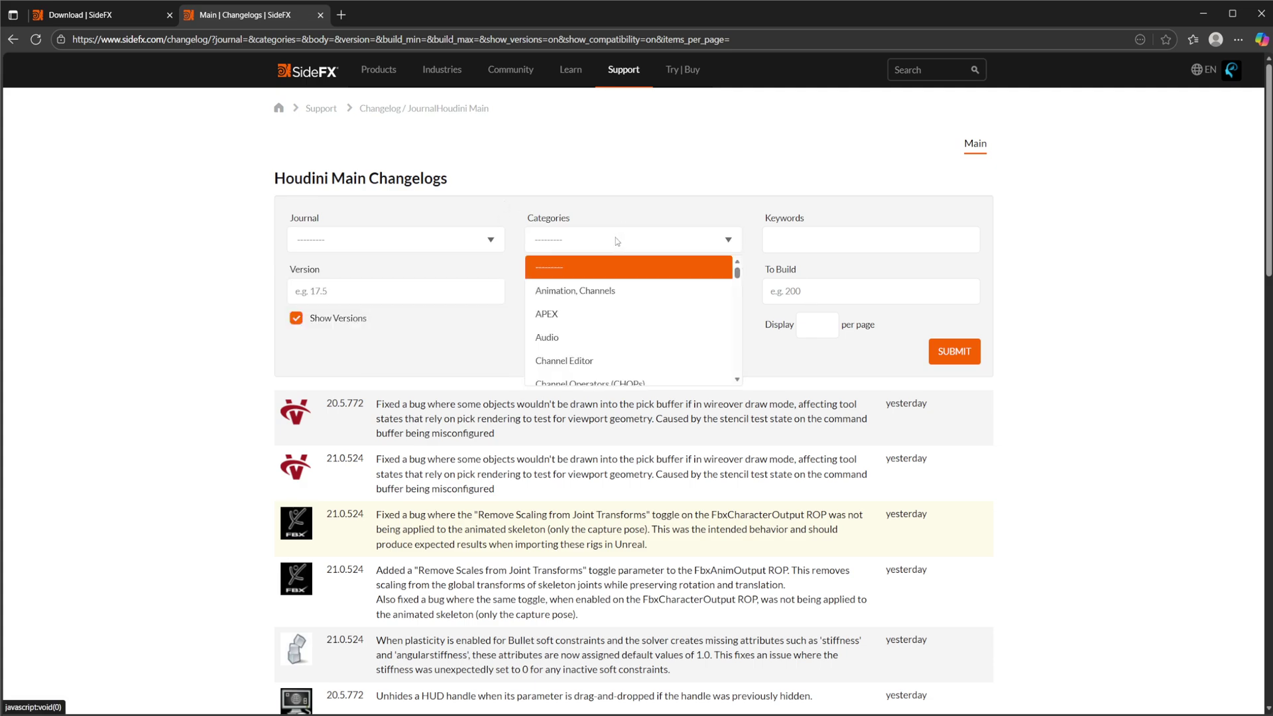
{"action": "scroll", "coordinate": [627, 302], "scroll_direction": "down", "scroll_amount": 1}
{"action": "scroll", "coordinate": [623, 308], "scroll_direction": "down", "scroll_amount": 1}
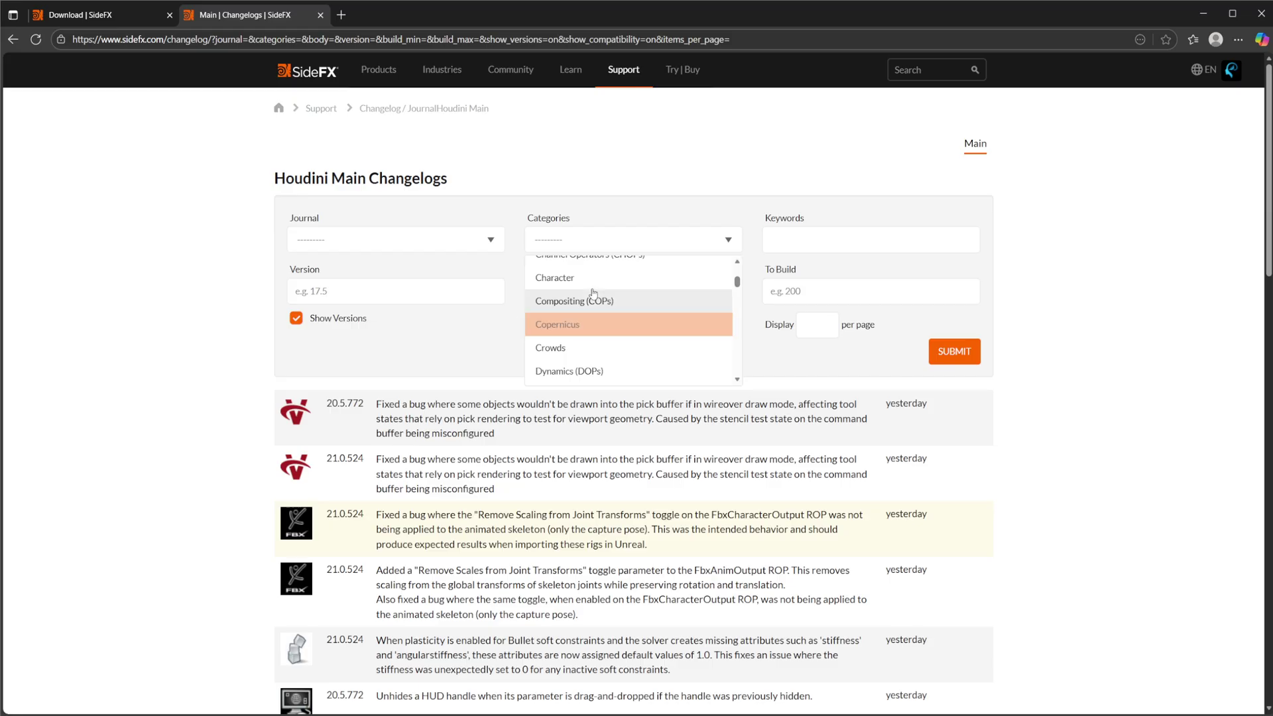
{"action": "scroll", "coordinate": [613, 325], "scroll_direction": "up", "scroll_amount": 1}
{"action": "left_click", "coordinate": [603, 340]}
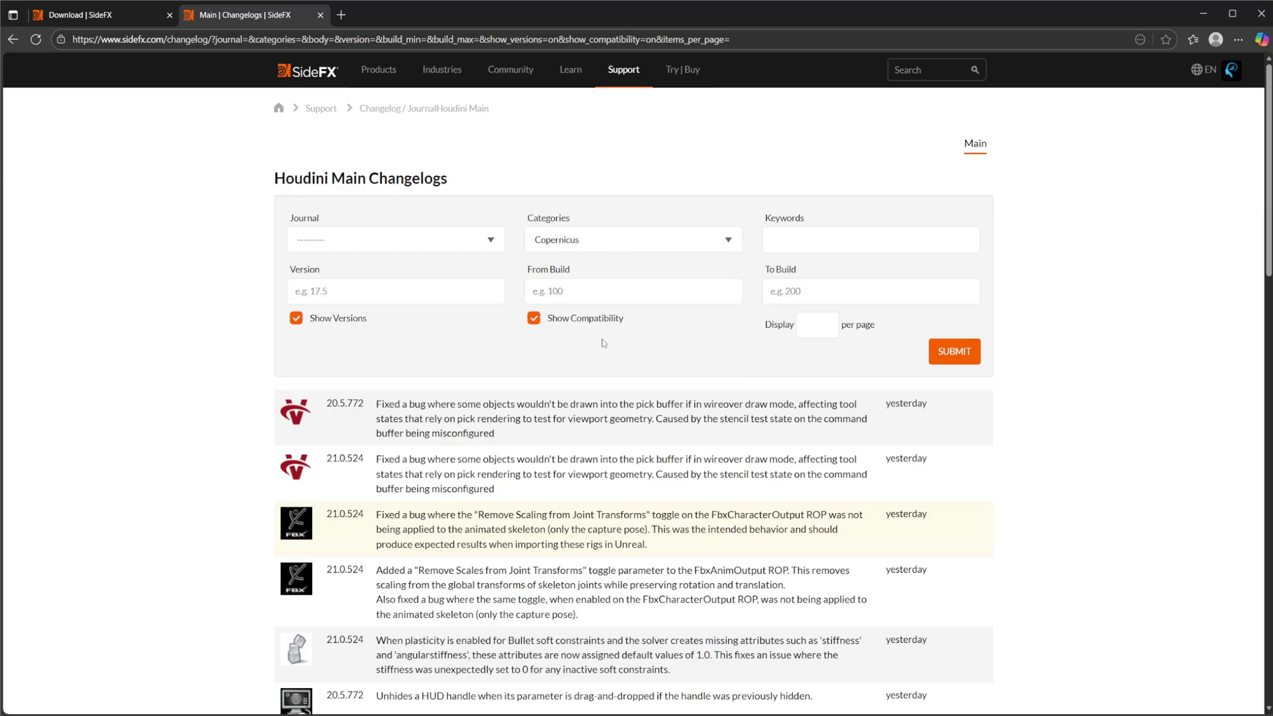
{"action": "left_click", "coordinate": [959, 361]}
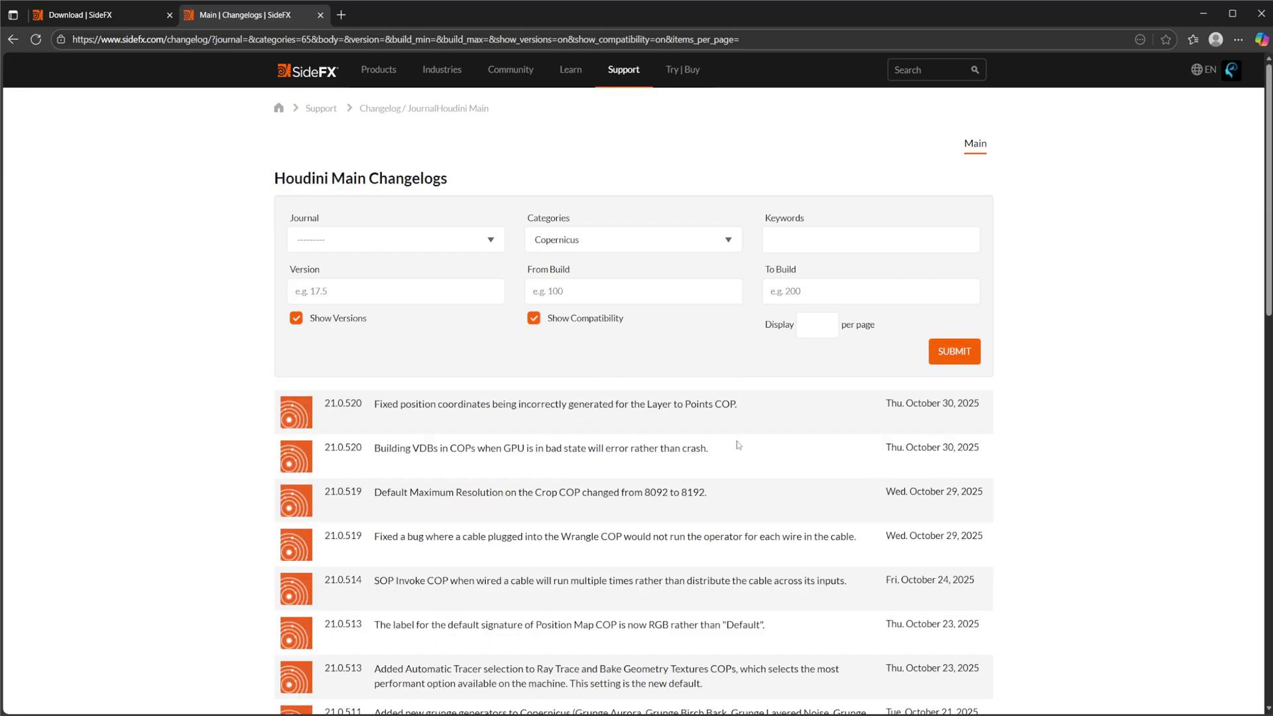
{"action": "scroll", "coordinate": [454, 404], "scroll_direction": "down", "scroll_amount": 3}
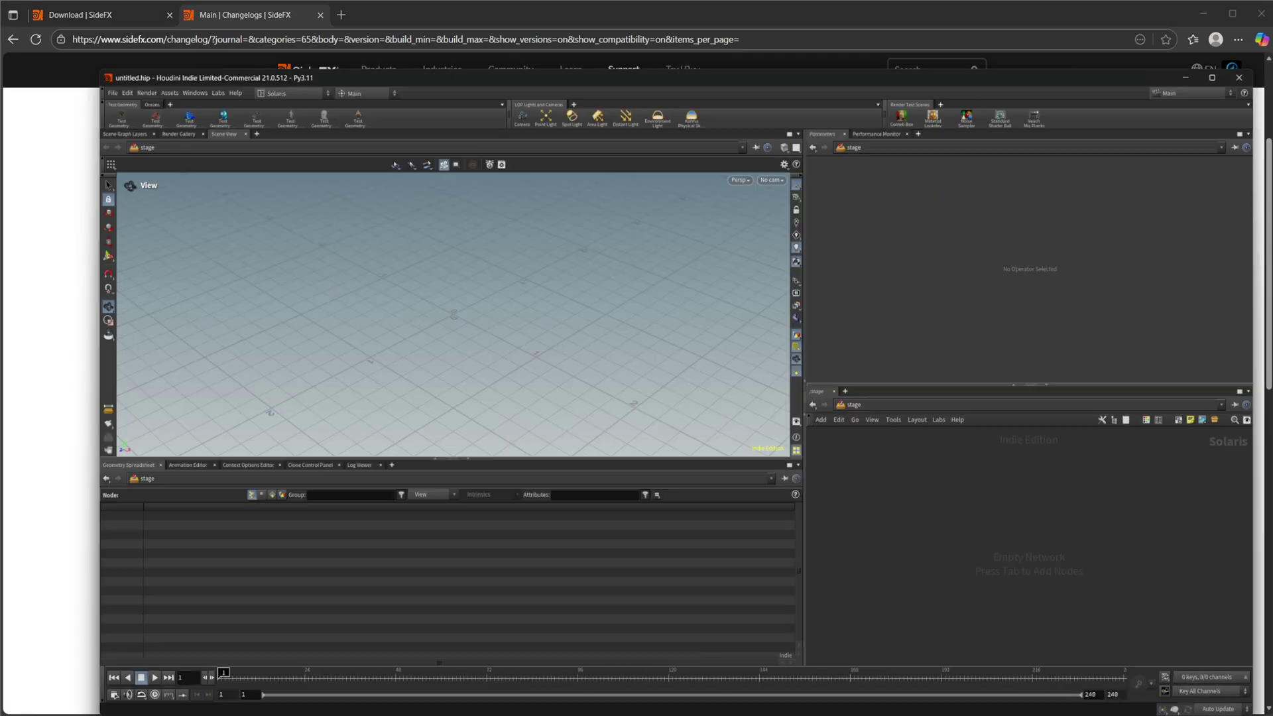
- Add a COP Network node (copnet1) and step inside it
{"action": "key", "text": "Tab"}
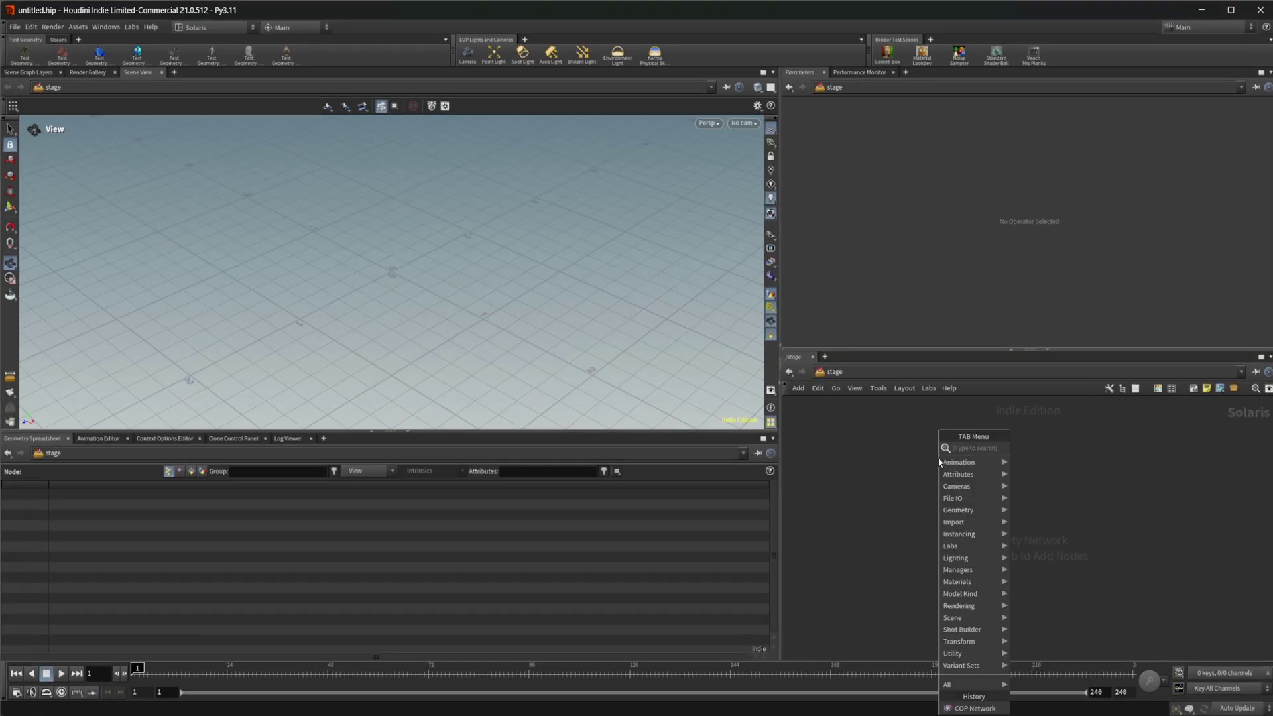
{"action": "mouse_move", "coordinate": [939, 463]}
{"action": "key", "text": "Return"}
{"action": "left_click", "coordinate": [938, 460]}
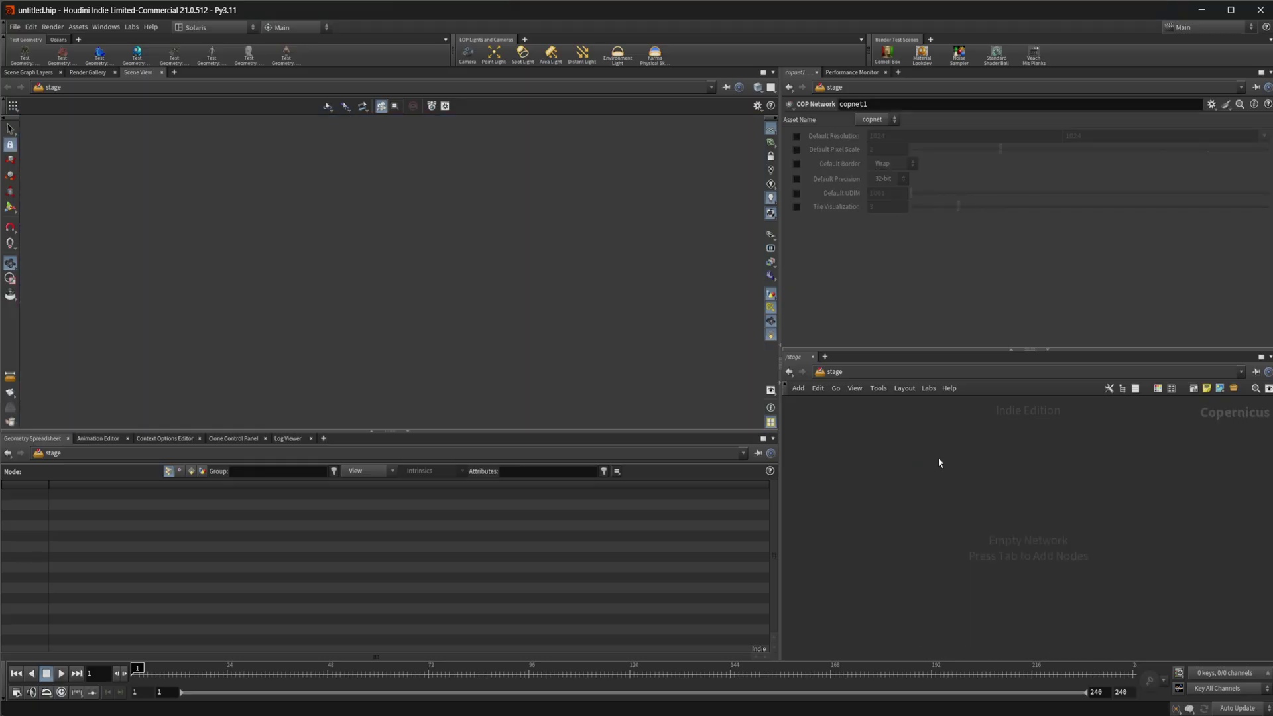
- Add a Grunge Aurora node and orbit to face its streaky noise plane
{"action": "key", "text": "Tab"}
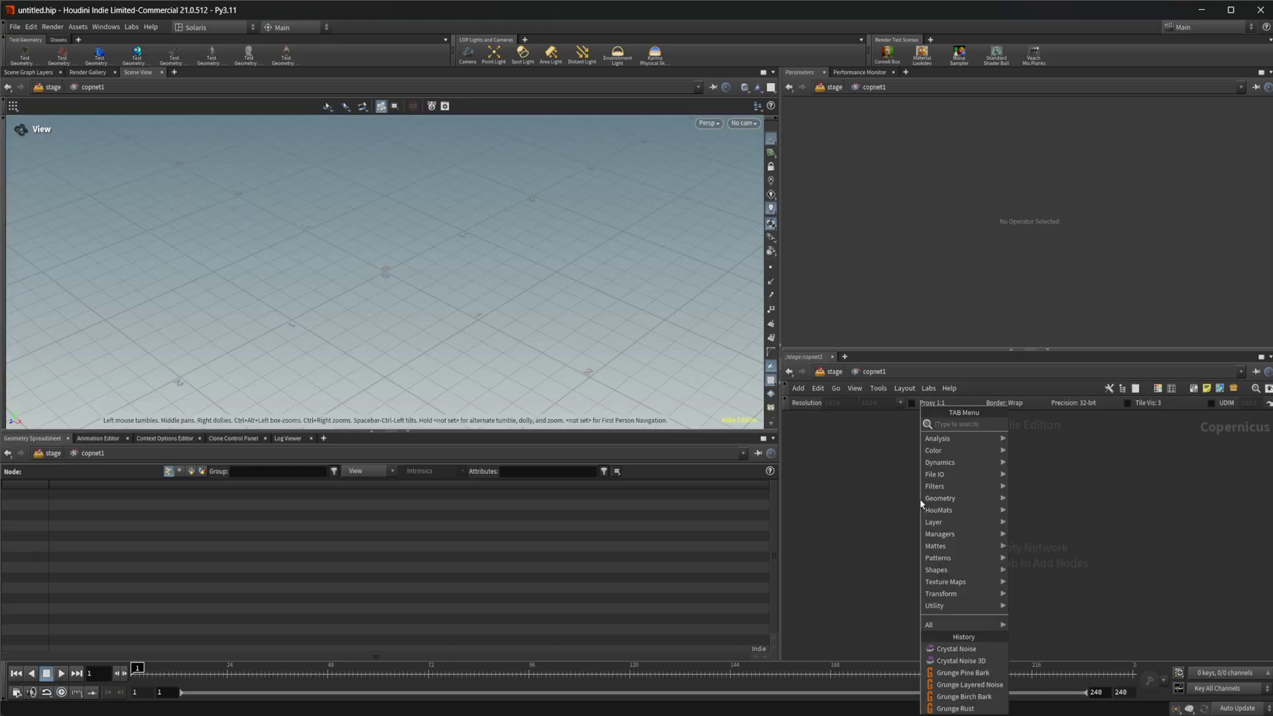
{"action": "type", "text": "gru"}
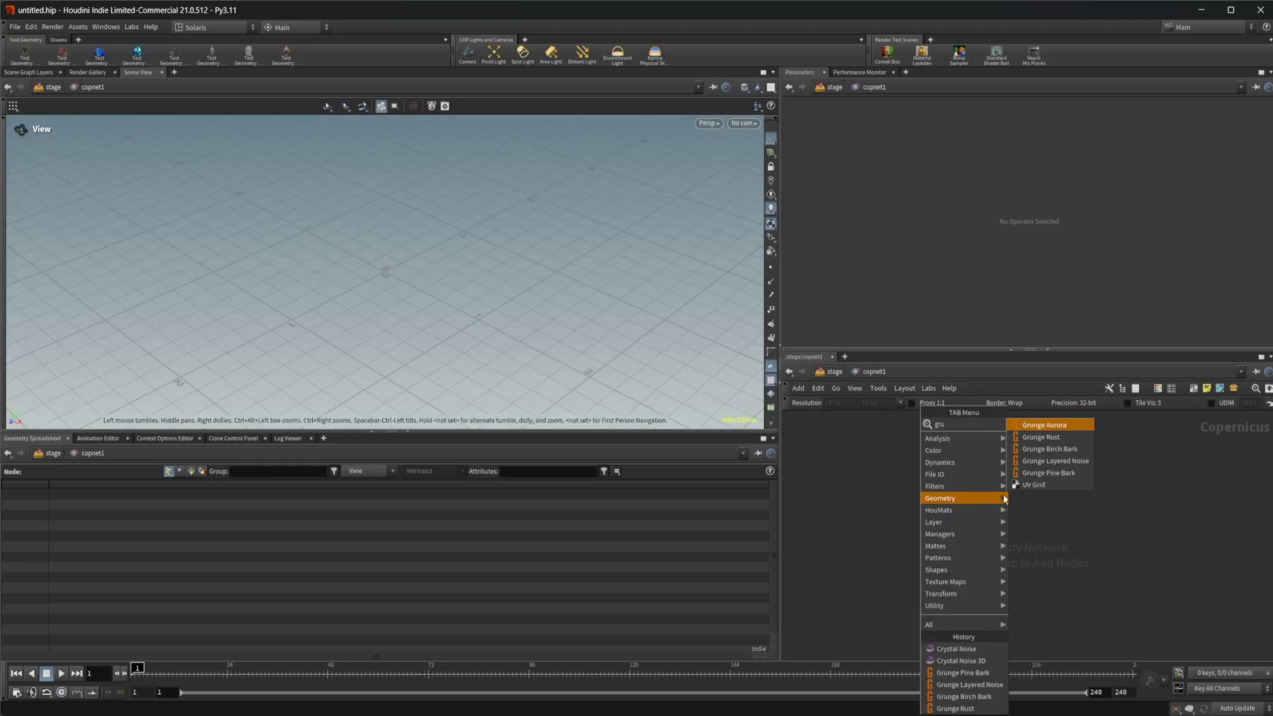
{"action": "left_click", "coordinate": [1081, 426]}
{"action": "left_click", "coordinate": [965, 569]}
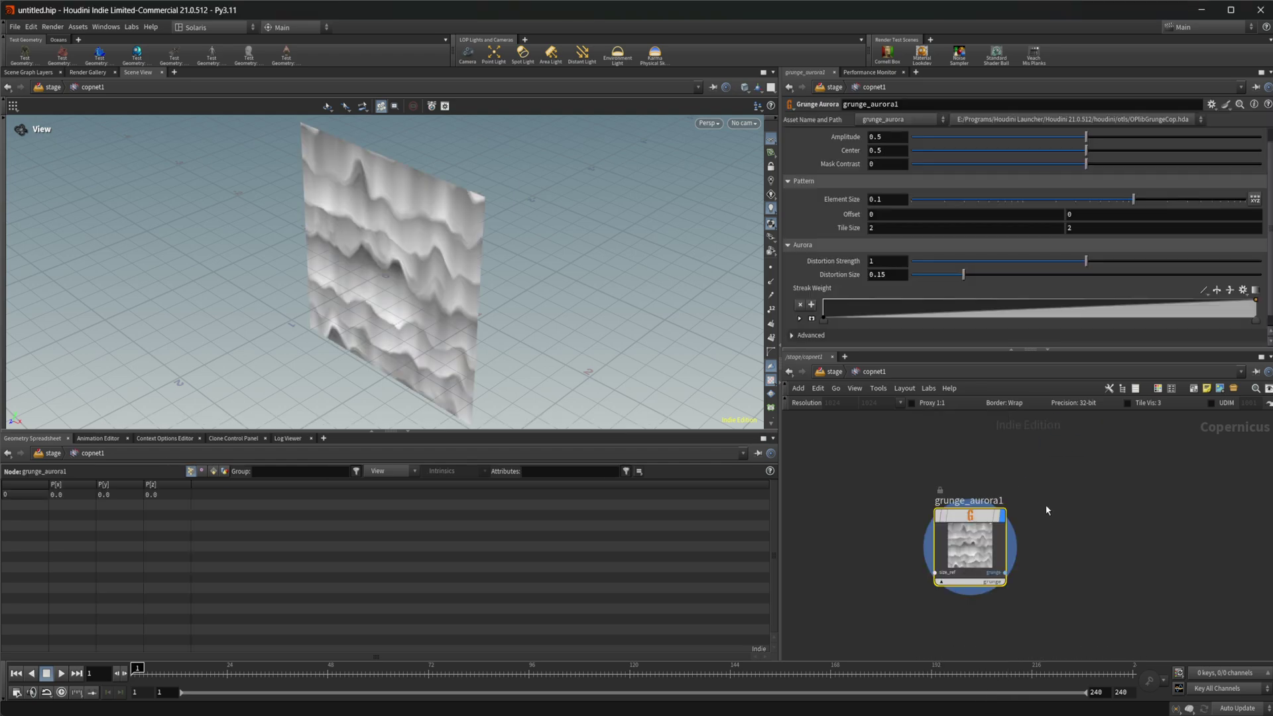
{"action": "left_click_drag", "start_coordinate": [435, 339], "coordinate": [503, 276]}
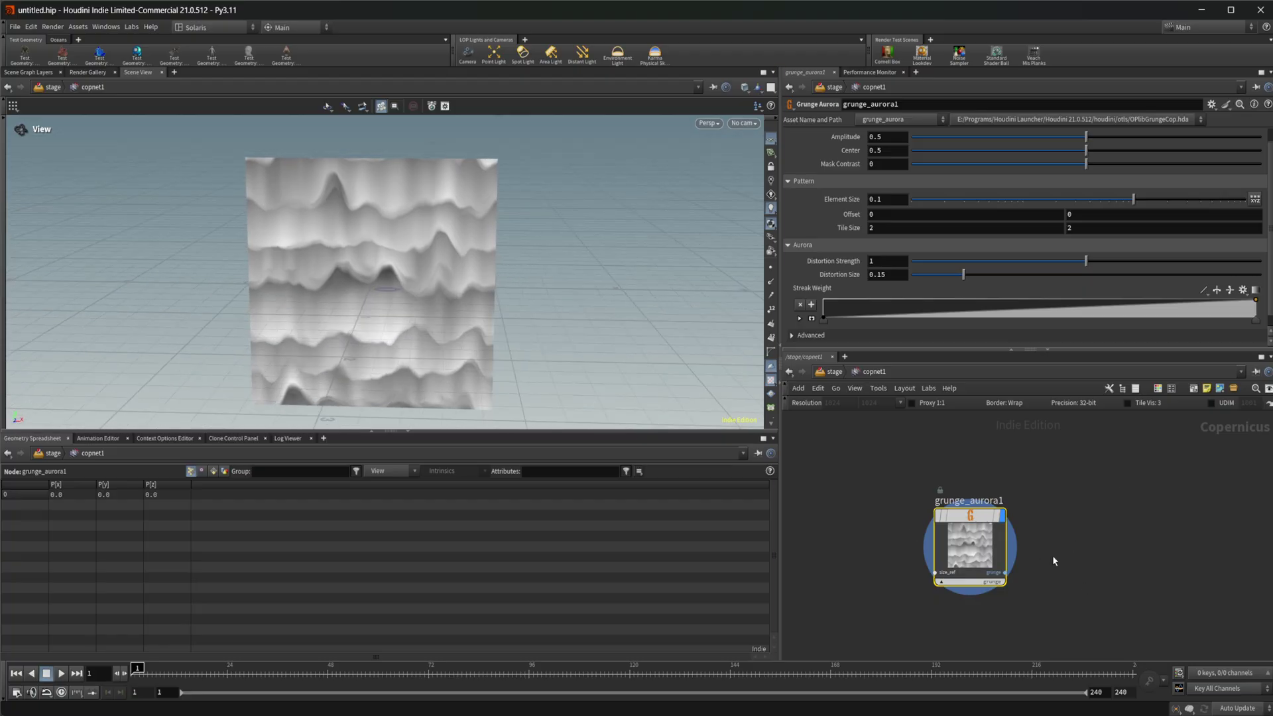
{"action": "double_click", "coordinate": [978, 552]}
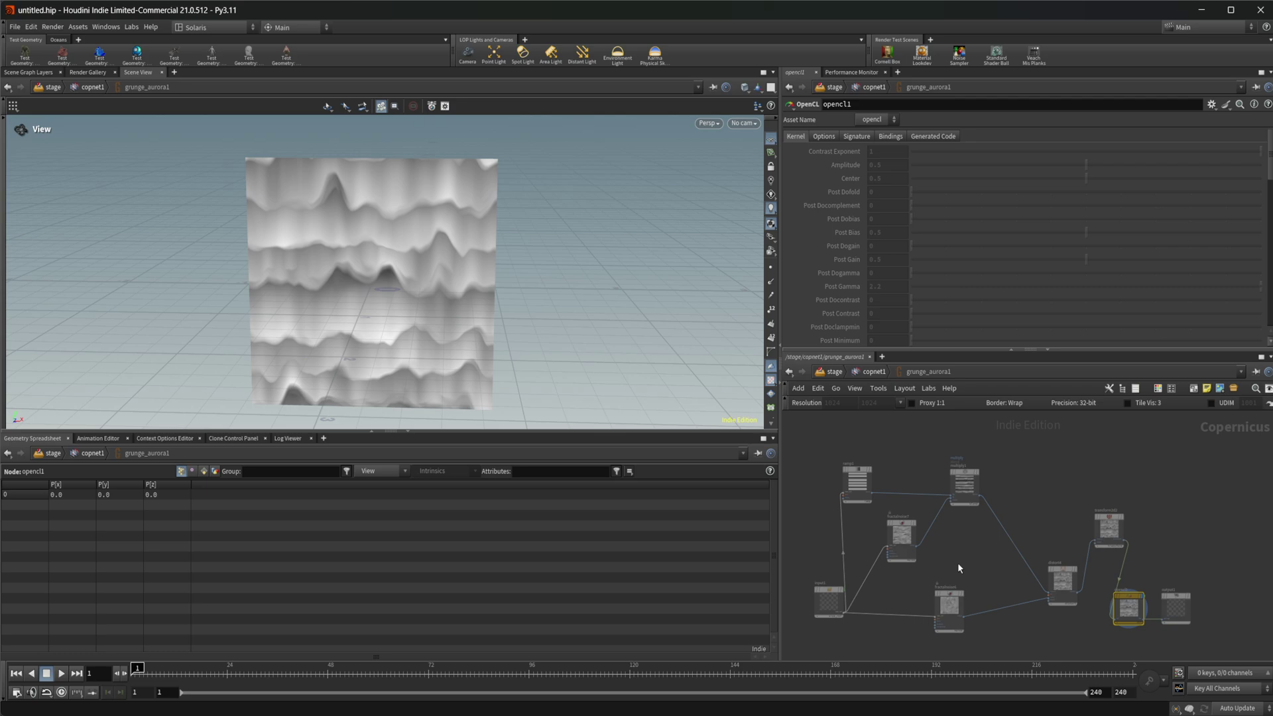
{"action": "scroll", "coordinate": [957, 562], "scroll_direction": "up", "scroll_amount": 3}
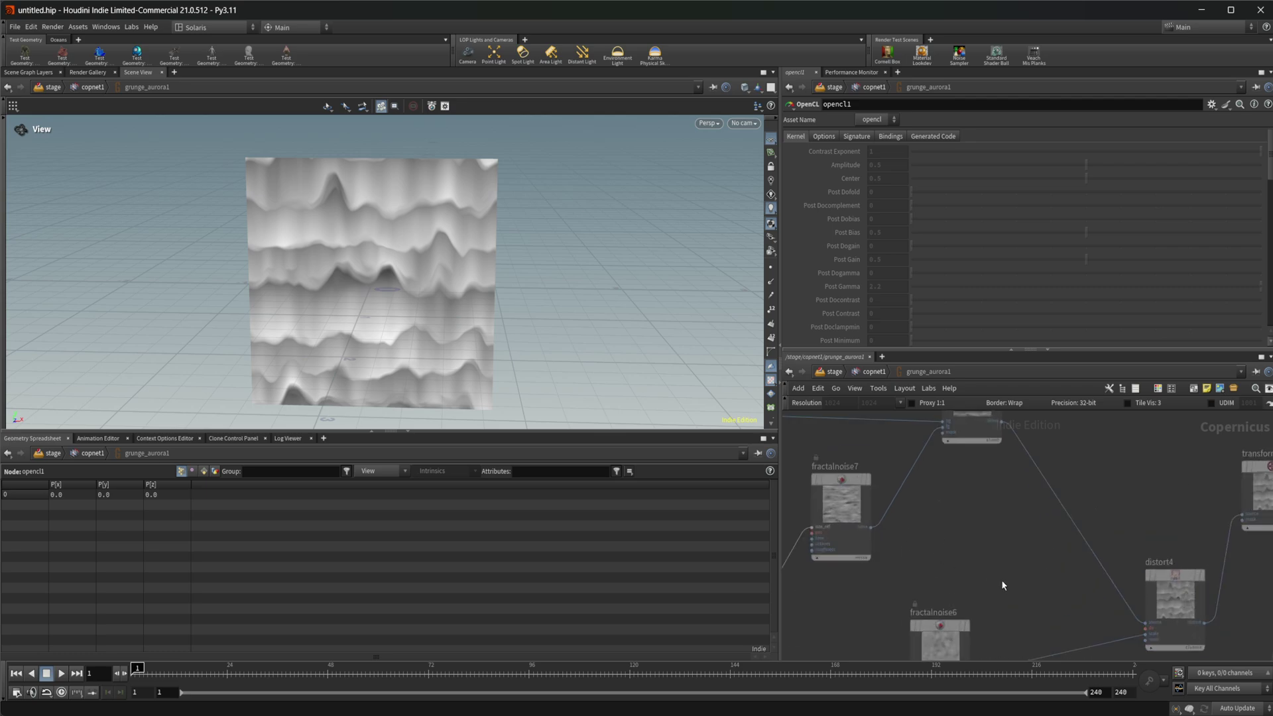
{"action": "middle_click_drag", "start_coordinate": [1001, 579], "coordinate": [1097, 646]}
{"action": "scroll", "coordinate": [965, 575], "scroll_direction": "down", "scroll_amount": 2}
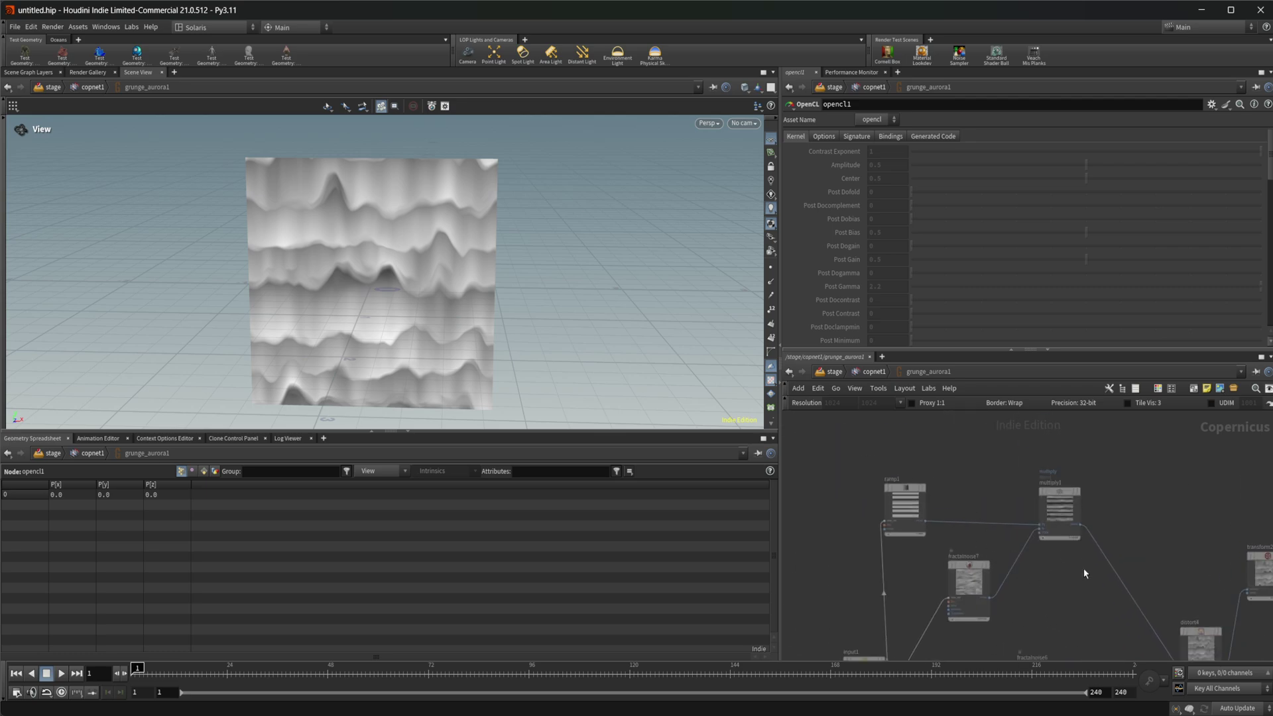
{"action": "middle_click_drag", "start_coordinate": [1083, 571], "coordinate": [1038, 557]}
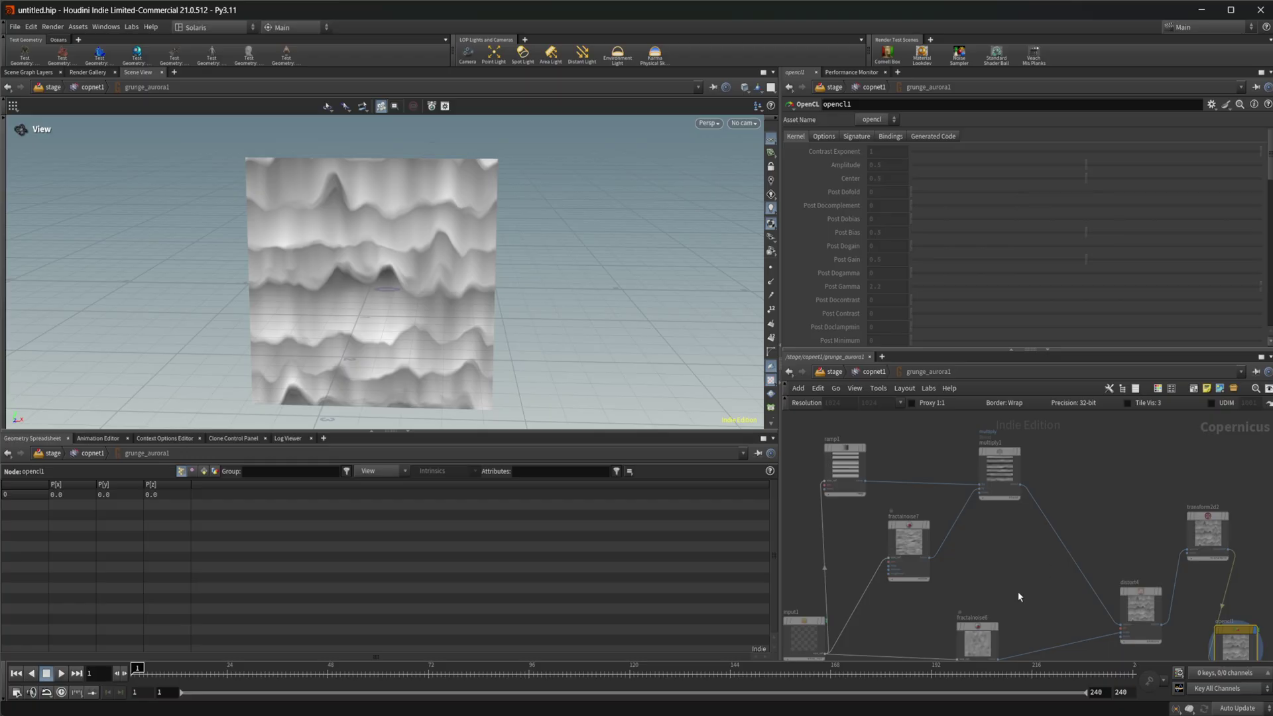
{"action": "middle_click_drag", "start_coordinate": [1110, 520], "coordinate": [991, 467]}
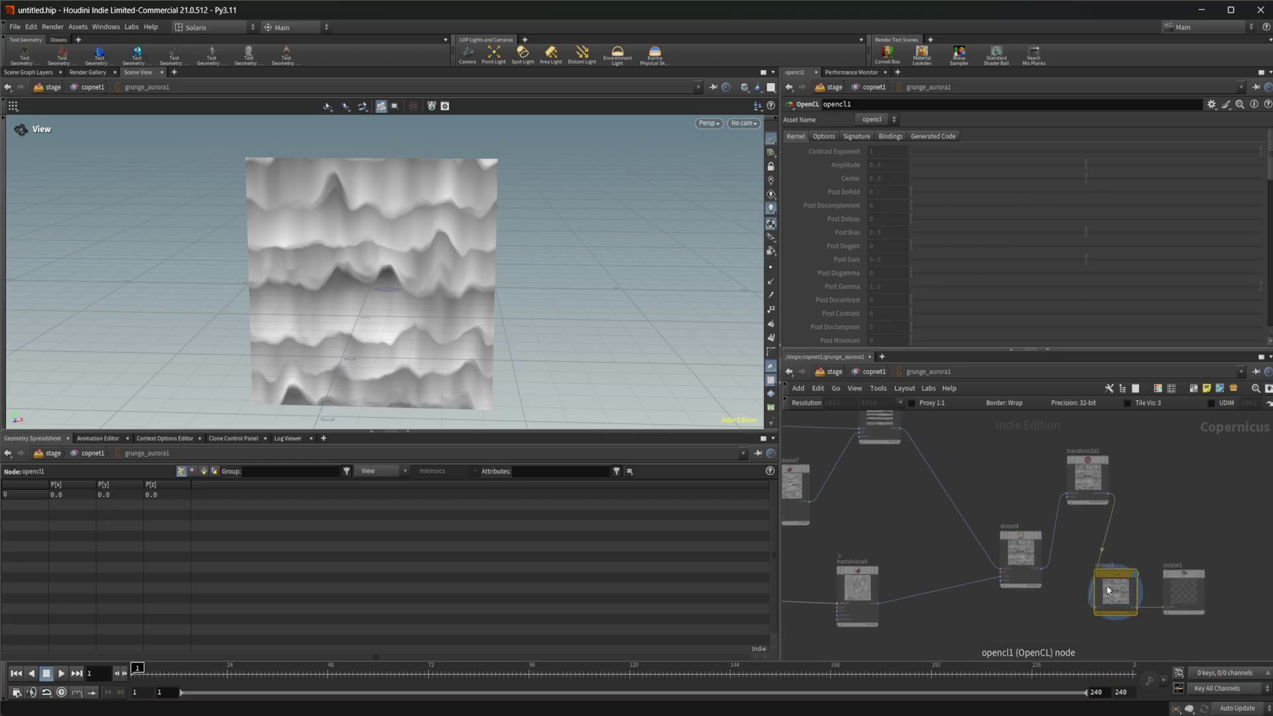
{"action": "scroll", "coordinate": [955, 199], "scroll_direction": "down", "scroll_amount": 5}
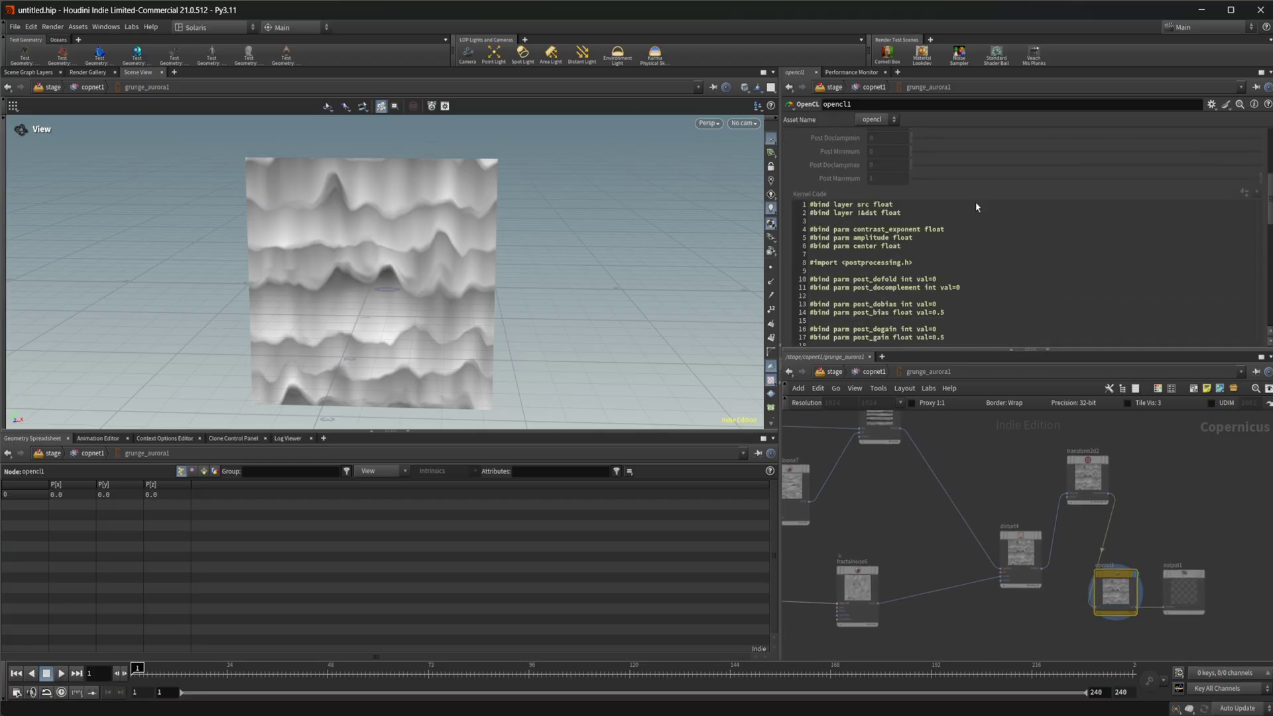
{"action": "scroll", "coordinate": [923, 262], "scroll_direction": "down", "scroll_amount": 10}
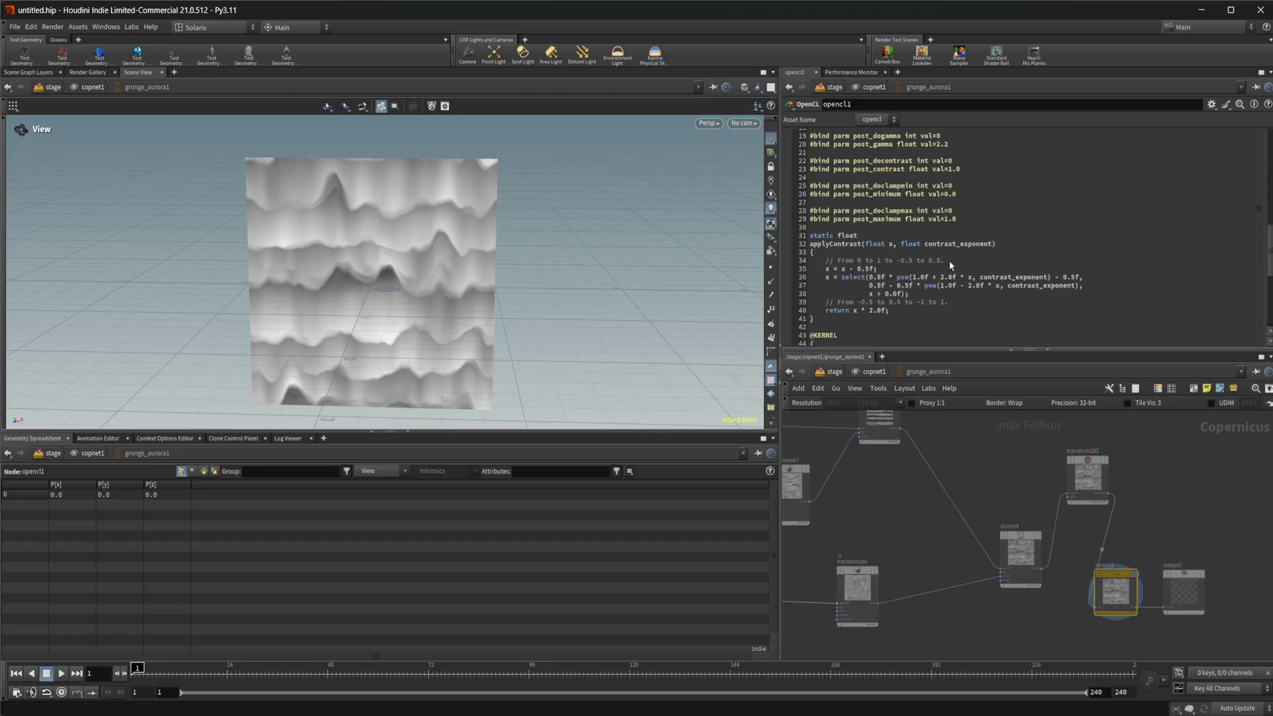
{"action": "scroll", "coordinate": [932, 288], "scroll_direction": "down", "scroll_amount": 2}
{"action": "scroll", "coordinate": [932, 287], "scroll_direction": "up", "scroll_amount": 2}
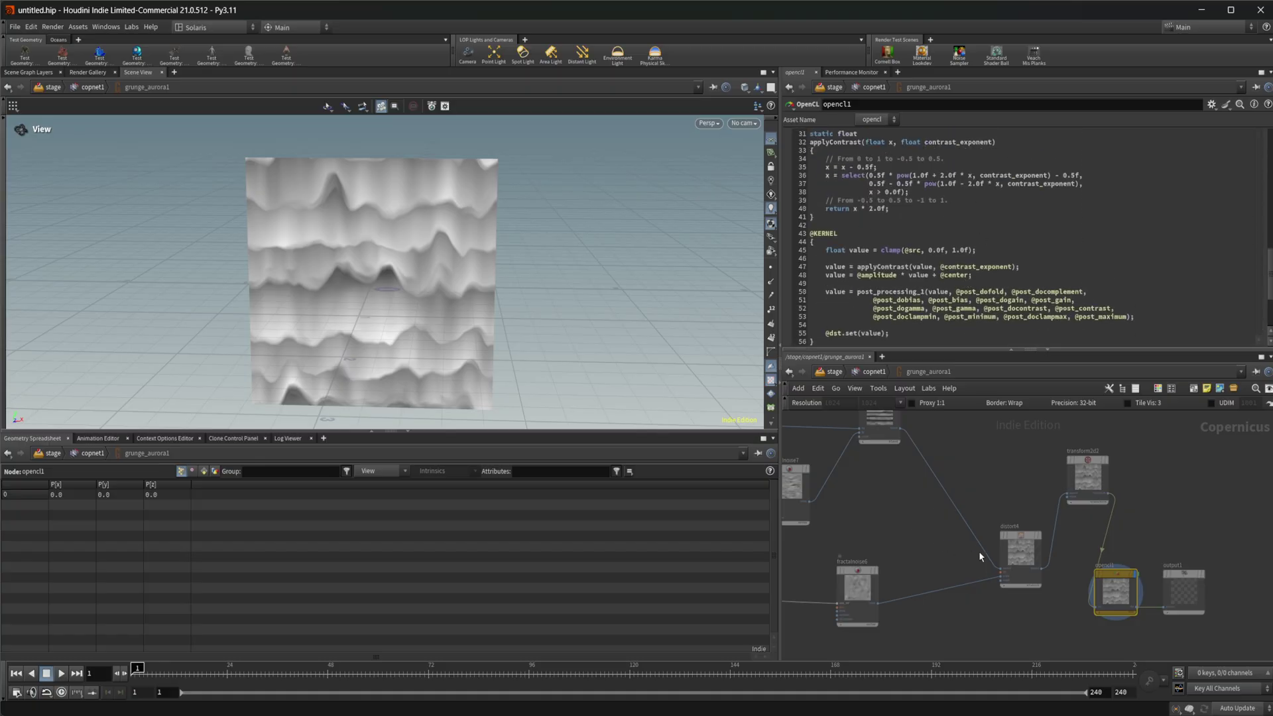
{"action": "mouse_move", "coordinate": [980, 555]}
{"action": "middle_mouse_down"}
{"action": "mouse_move", "coordinate": [1081, 536]}
{"action": "mouse_move", "coordinate": [974, 548]}
{"action": "mouse_move", "coordinate": [1001, 565]}
{"action": "middle_mouse_up"}
{"action": "scroll", "coordinate": [1081, 536], "scroll_direction": "down", "scroll_amount": 2}
- Add a Grunge Rust node under grunge_aurora1, test a smaller Rust Size, then undo back to 0.2
{"action": "left_click", "coordinate": [873, 372]}
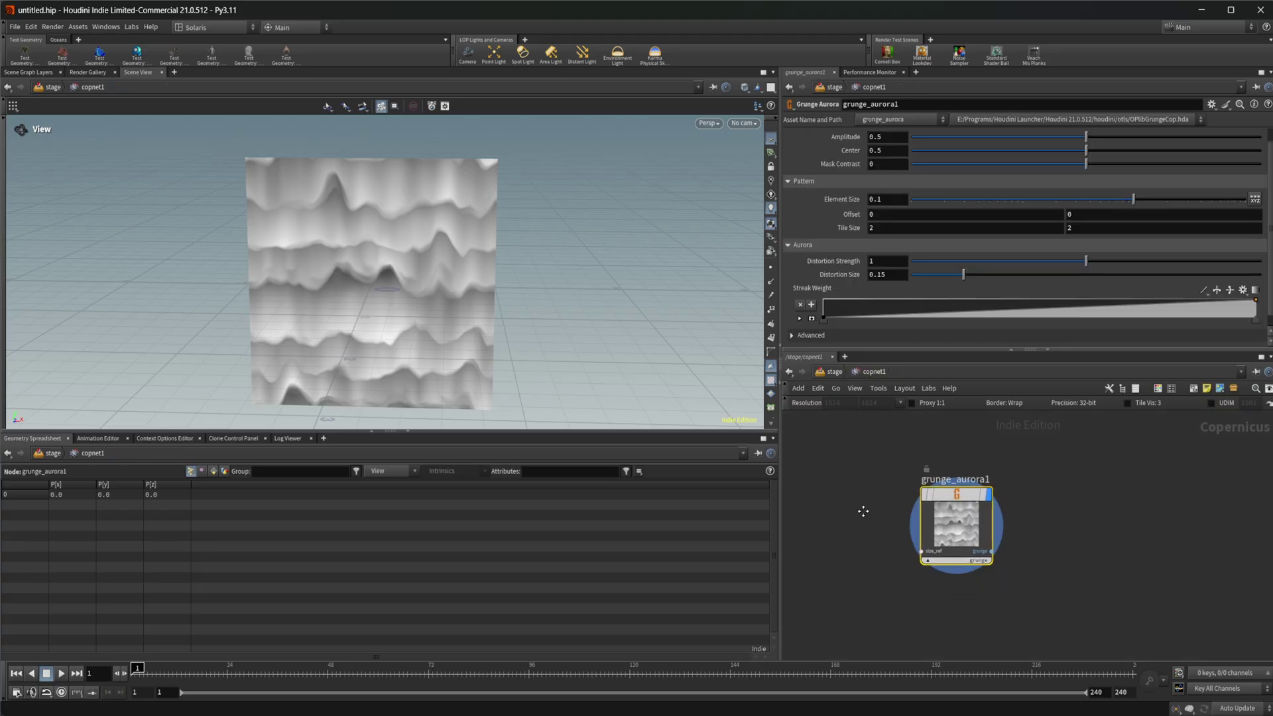
{"action": "key", "text": "Tab"}
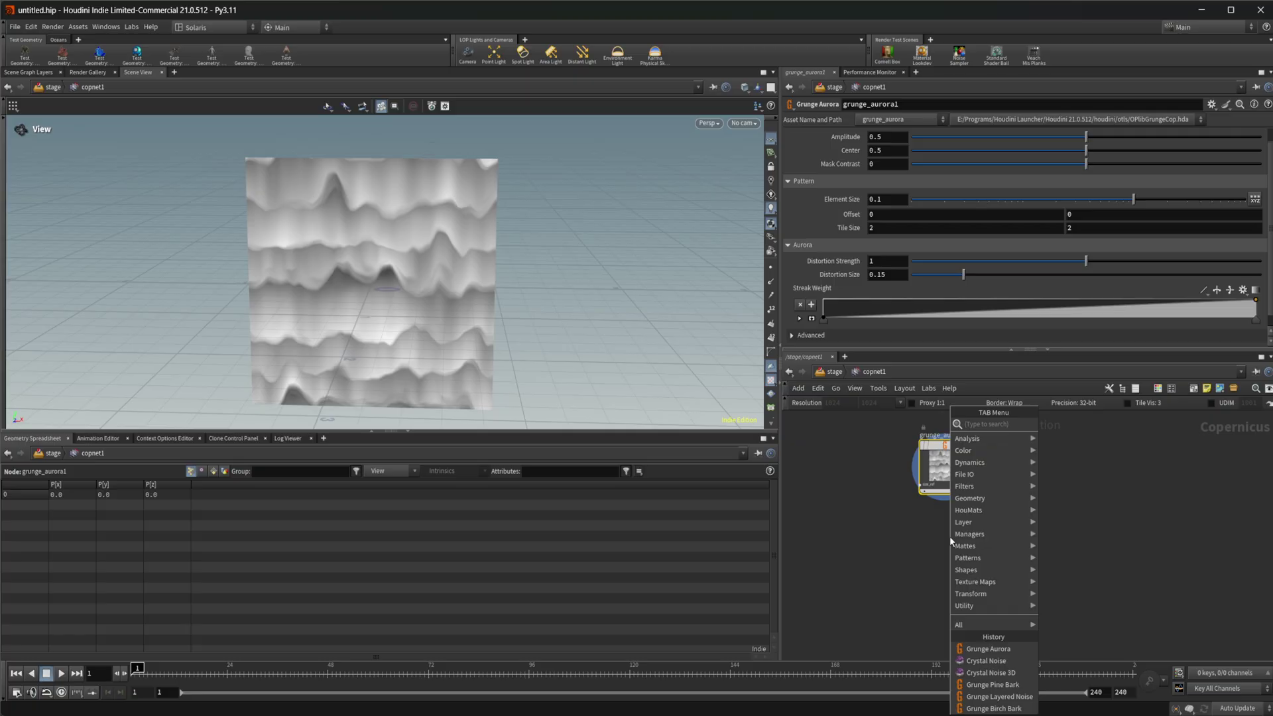
{"action": "type", "text": "gru"}
{"action": "key", "text": "Down"}
{"action": "key", "text": "Return"}
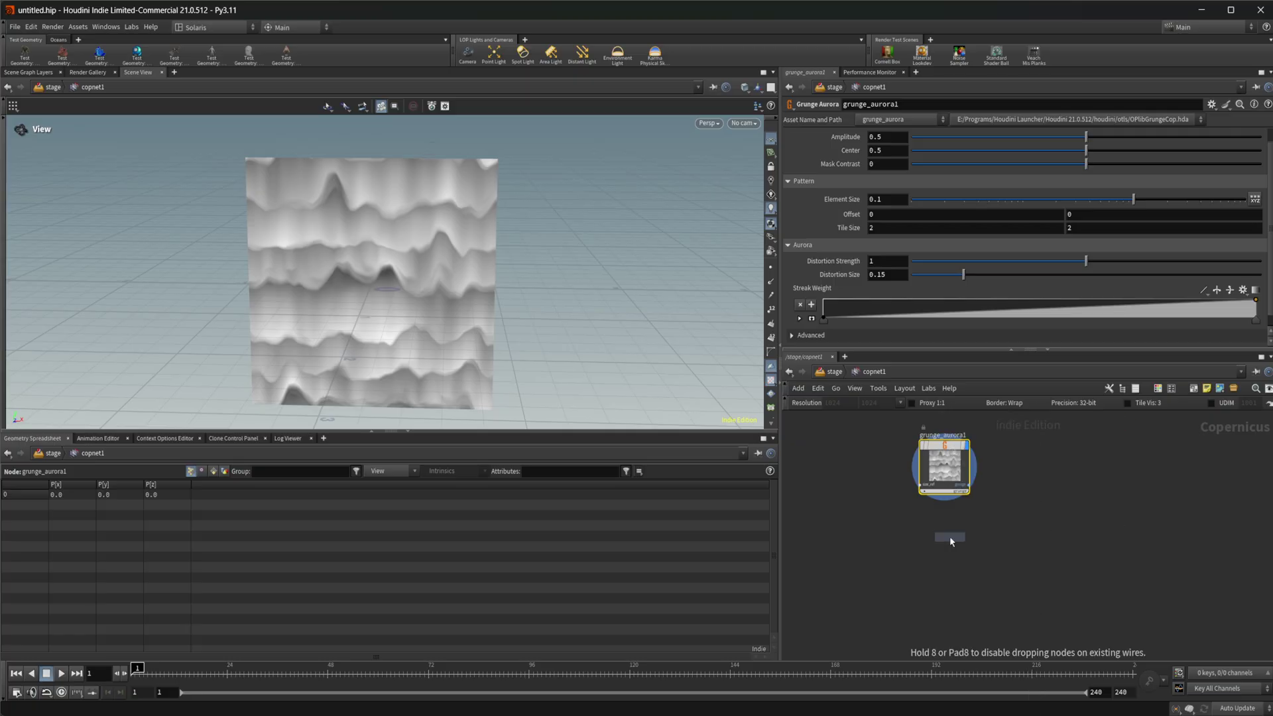
{"action": "left_click", "coordinate": [950, 536]}
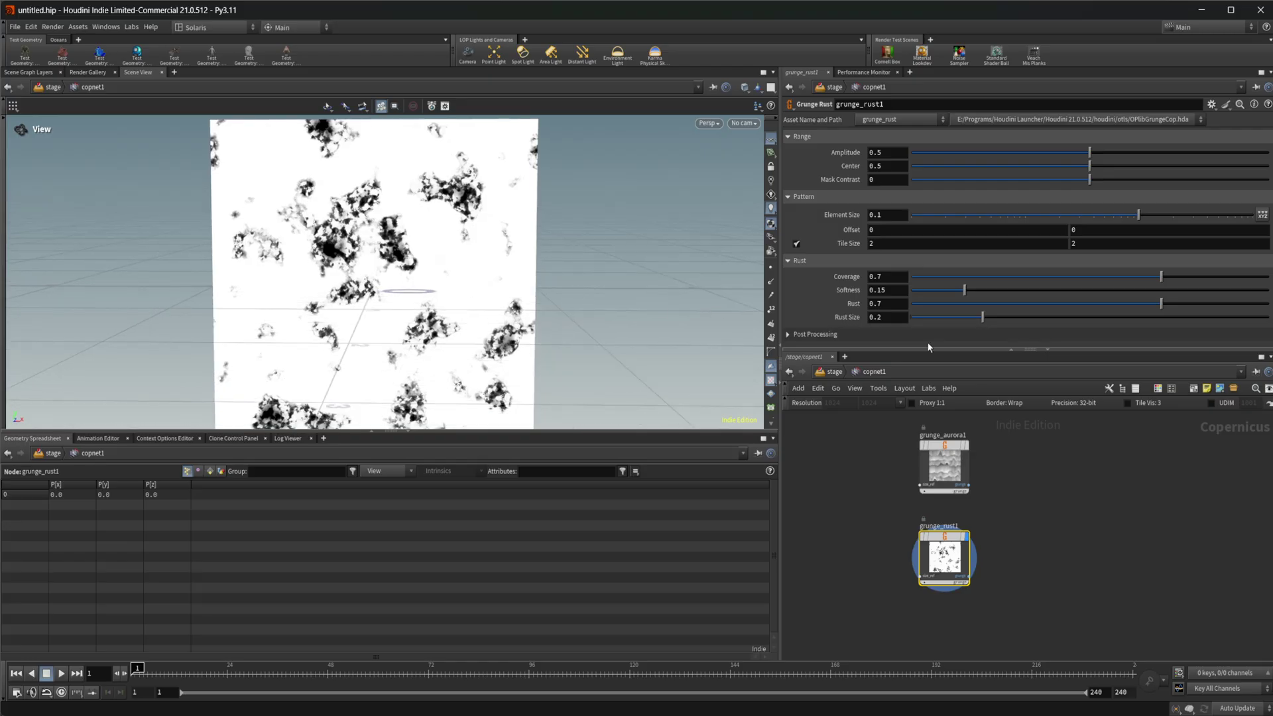
{"action": "left_click_drag", "start_coordinate": [957, 319], "coordinate": [913, 320]}
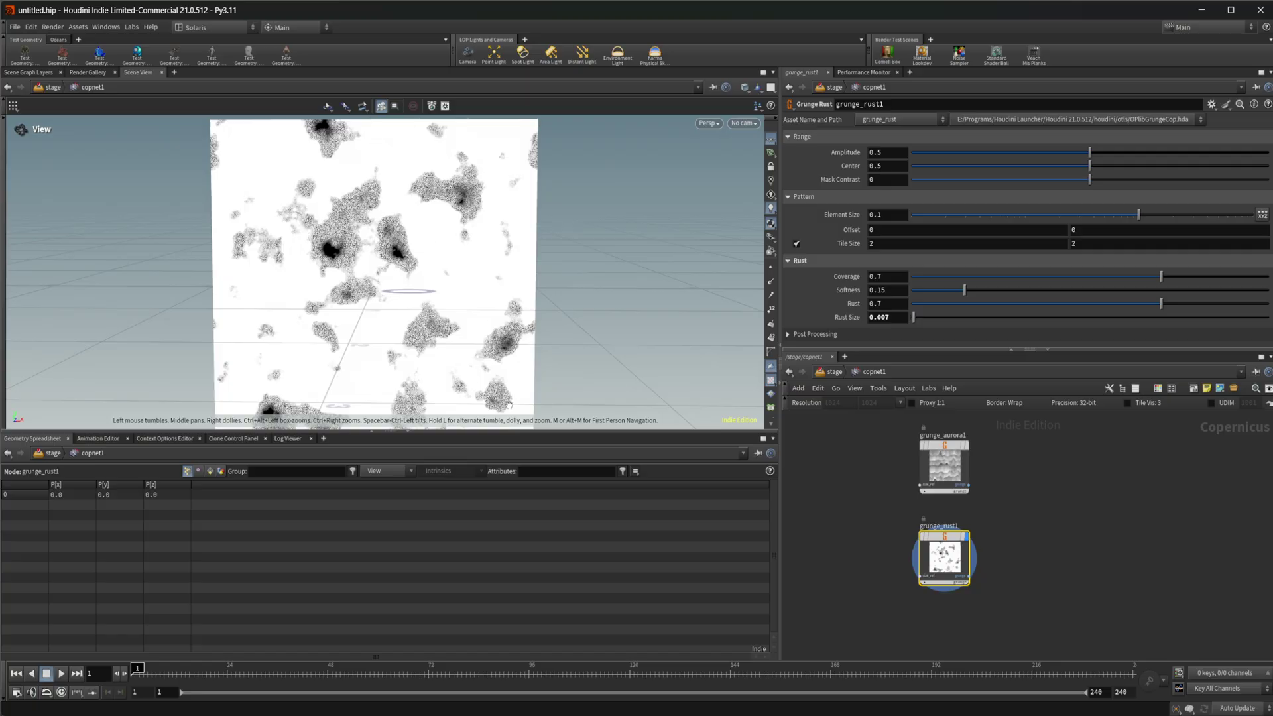
{"action": "key", "text": "ctrl+z"}
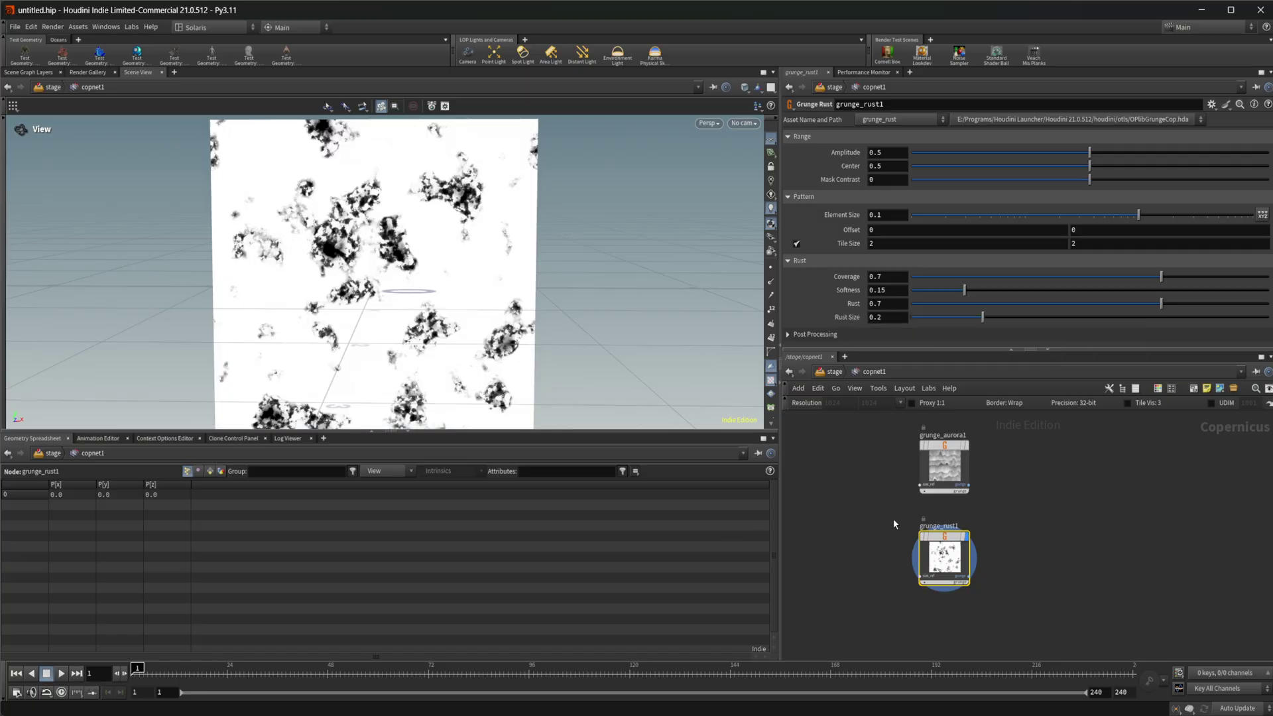
- Add a Grunge Birch Bark node below the rust node and display its texture
{"action": "scroll", "coordinate": [868, 531], "scroll_direction": "down", "scroll_amount": 2}
{"action": "key", "text": "Tab"}
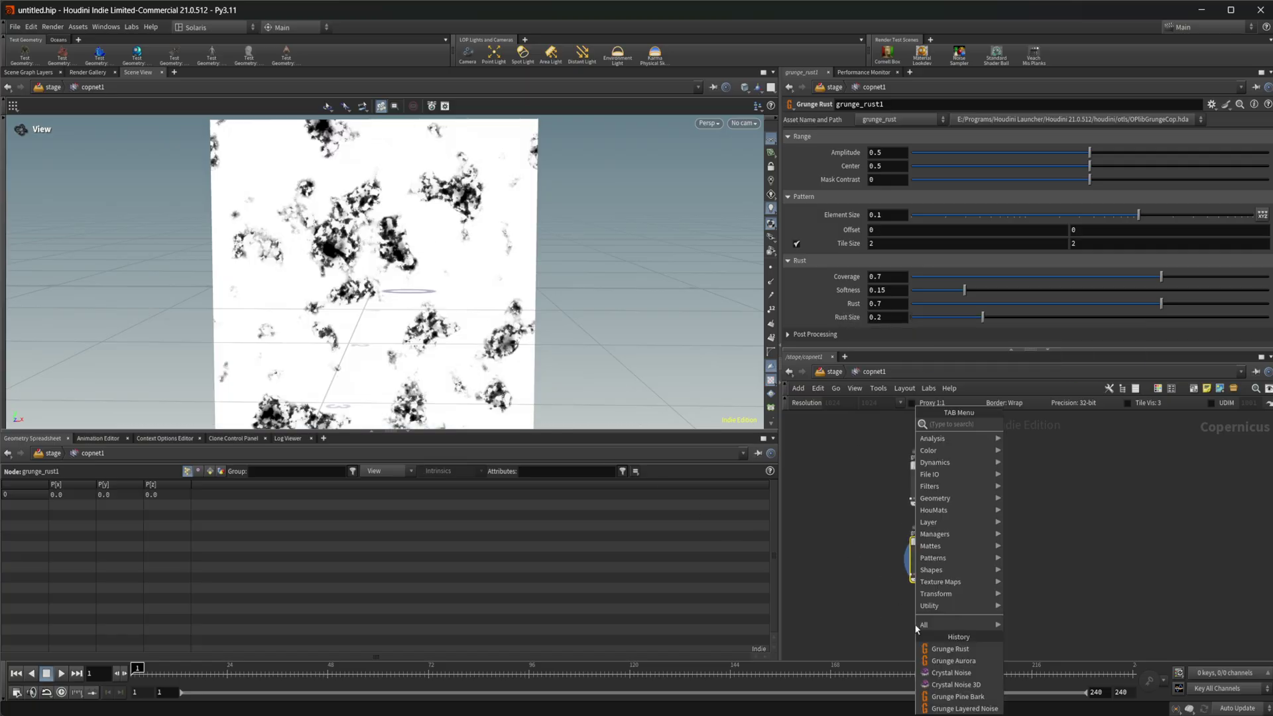
{"action": "type", "text": "gru"}
{"action": "key", "text": "Down"}
{"action": "key", "text": "Down"}
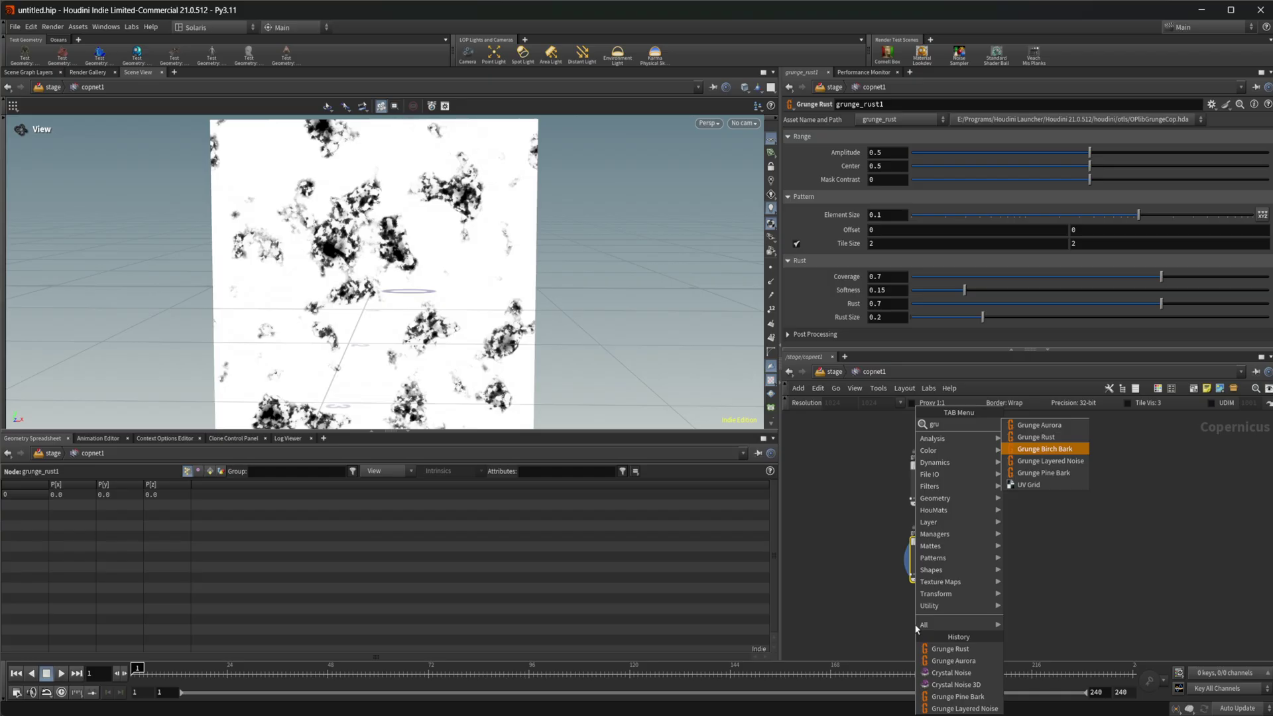
{"action": "key", "text": "Return"}
{"action": "left_click", "coordinate": [916, 626]}
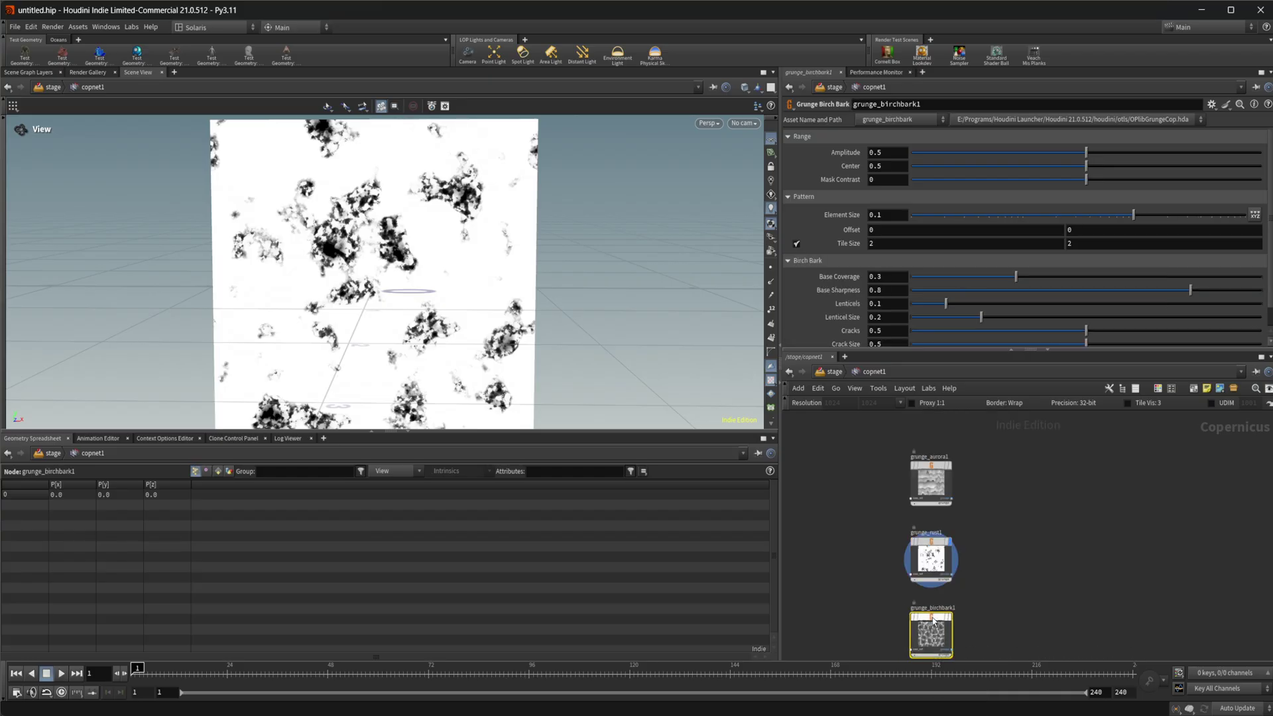
{"action": "left_click", "coordinate": [921, 552]}
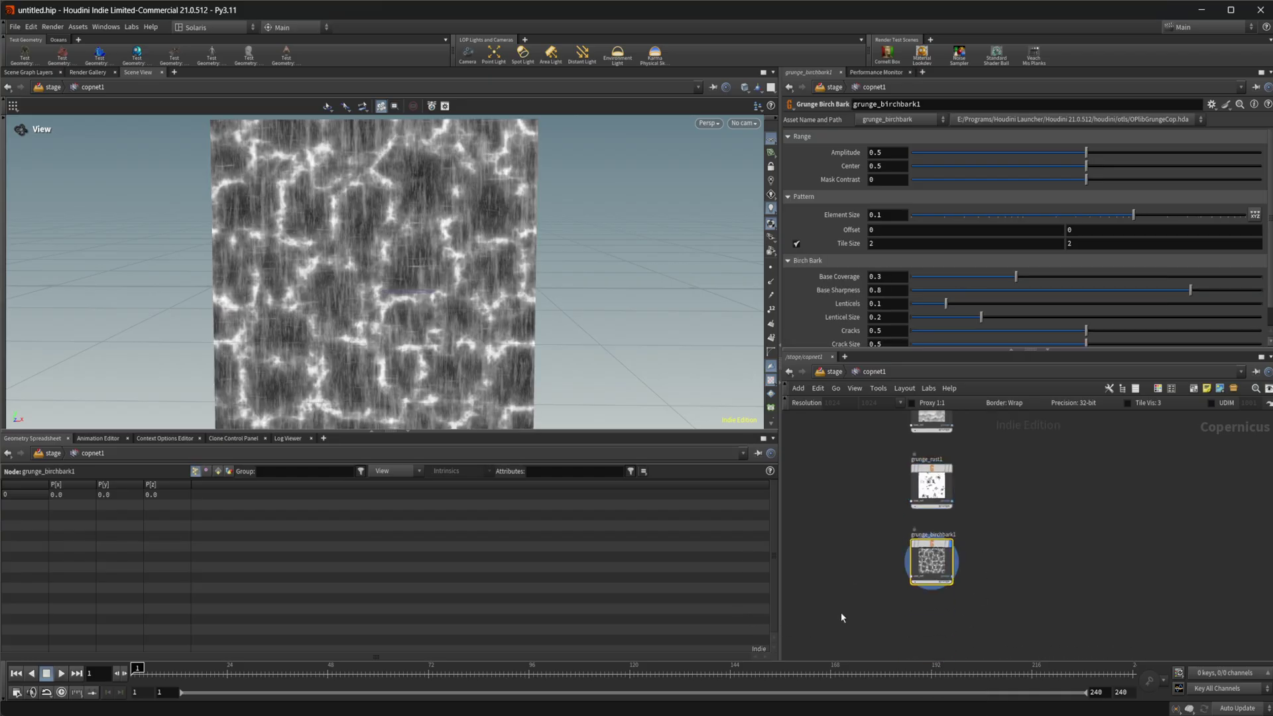
- Add a Grunge Layered Noise node below Birch Bark
{"action": "middle_click_drag", "start_coordinate": [906, 626], "coordinate": [918, 583]}
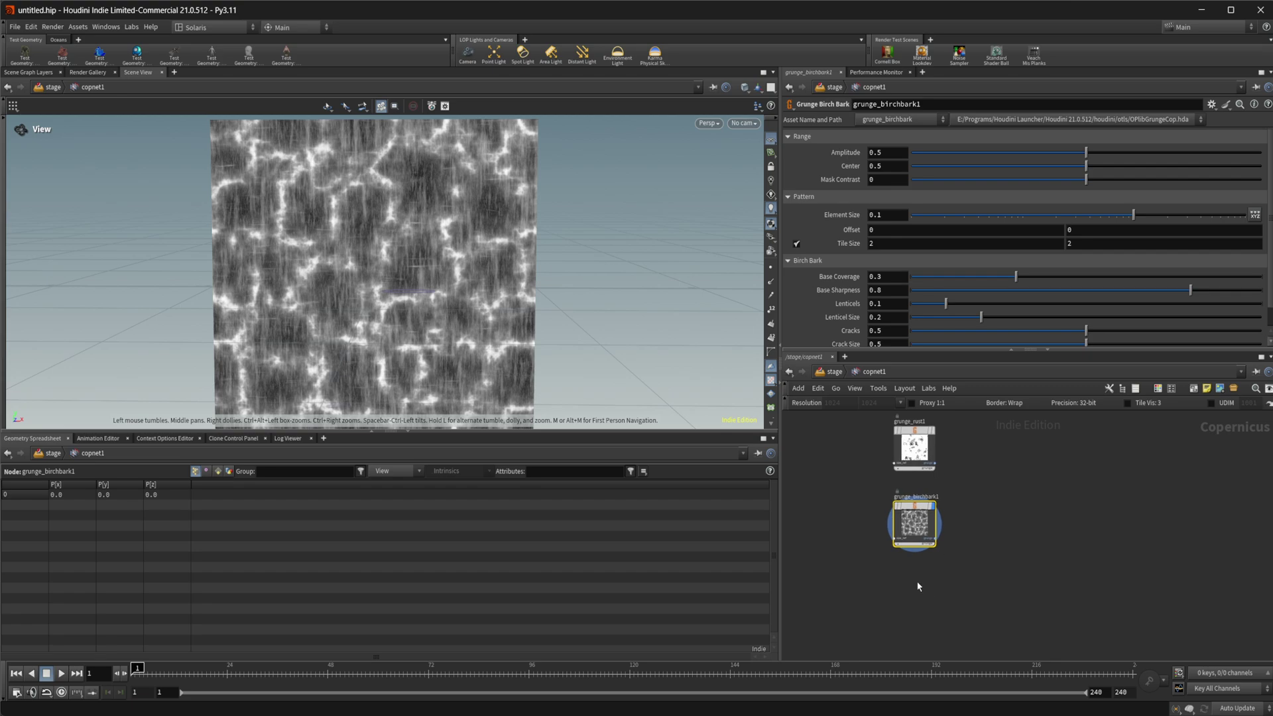
{"action": "key", "text": "Tab"}
{"action": "type", "text": "grun"}
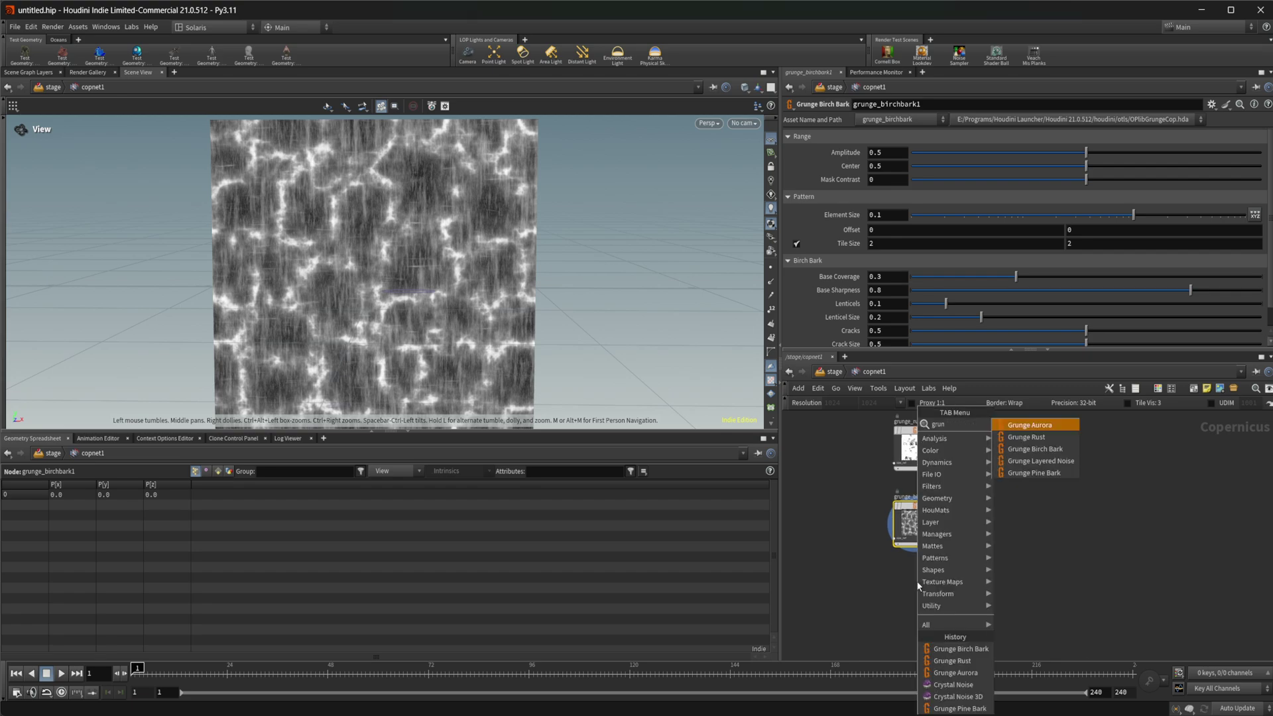
{"action": "left_click", "coordinate": [1039, 461]}
{"action": "left_click", "coordinate": [907, 600]}
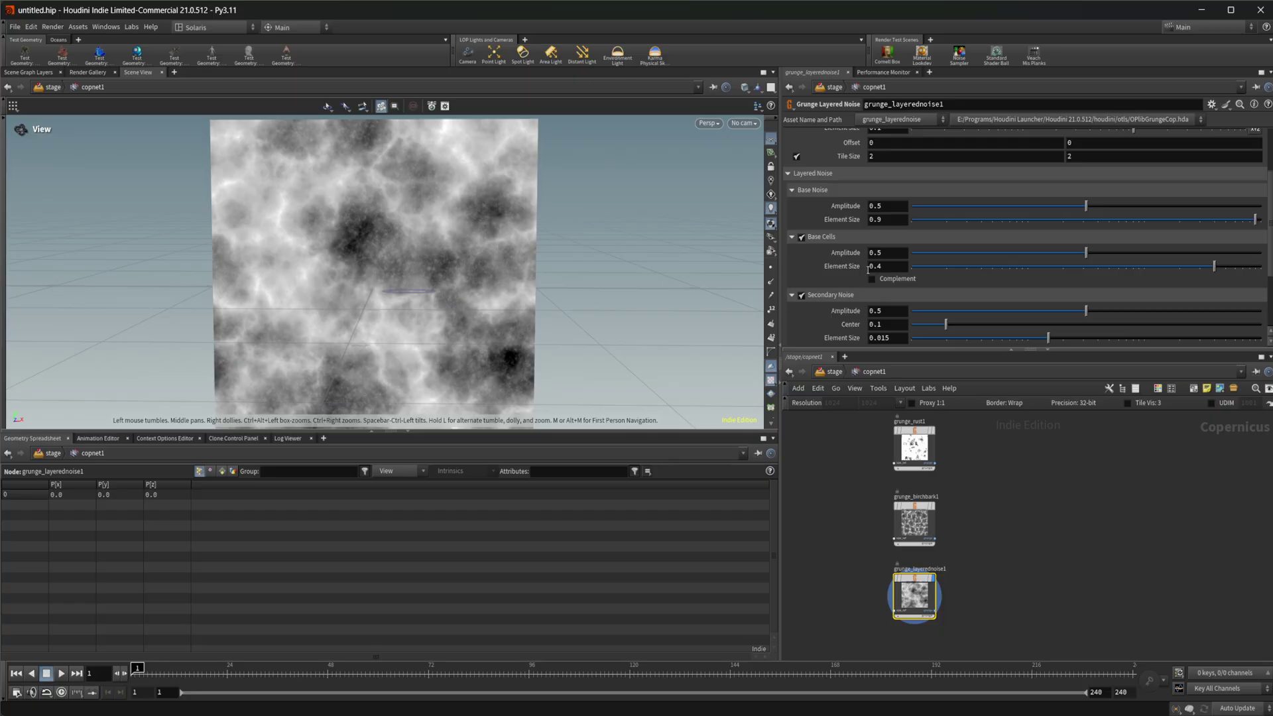
- Turn off the Secondary Cells, Secondary Noise and Base Cells layers of the layered noise
{"action": "scroll", "coordinate": [868, 269], "scroll_direction": "down", "scroll_amount": 3}
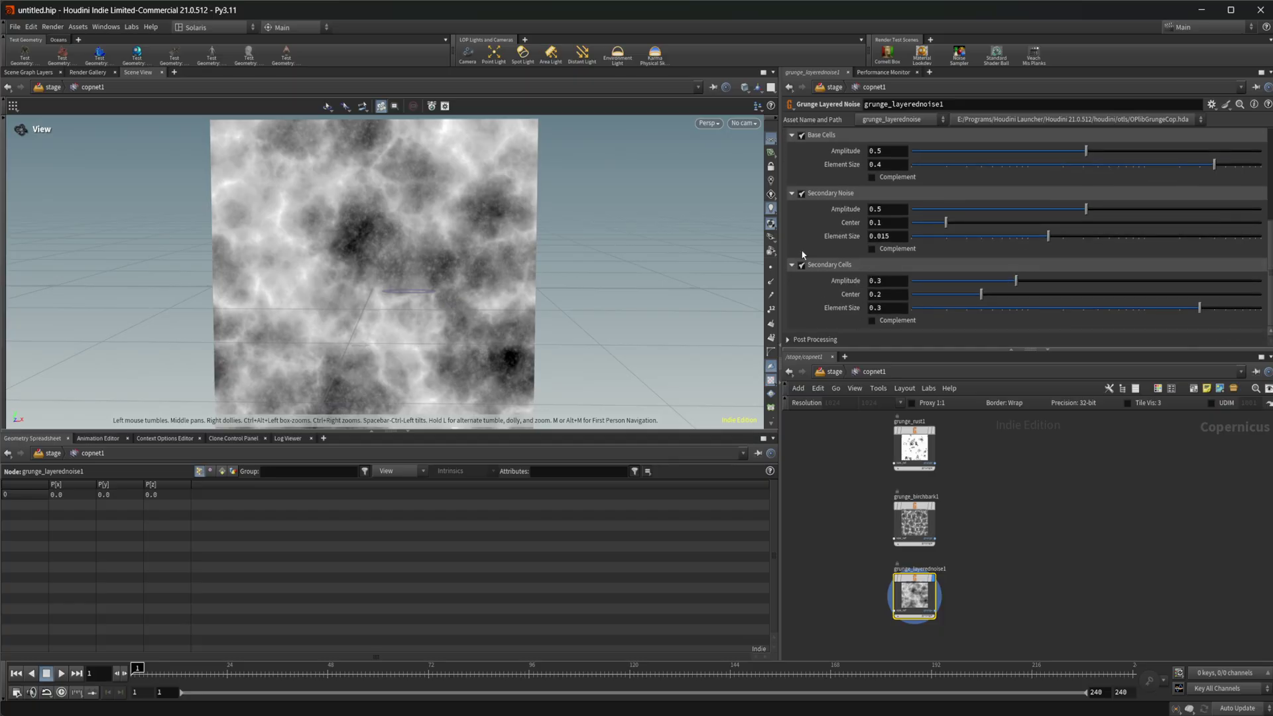
{"action": "scroll", "coordinate": [822, 317], "scroll_direction": "up", "scroll_amount": 3}
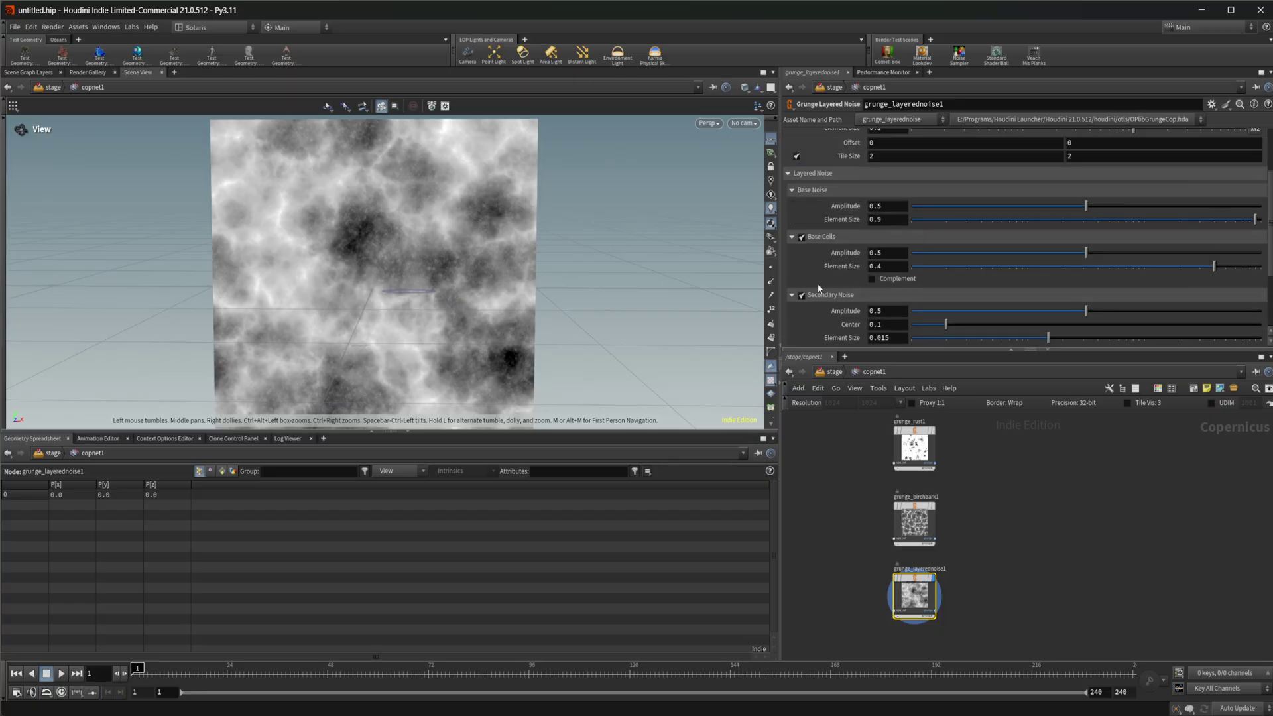
{"action": "scroll", "coordinate": [822, 273], "scroll_direction": "down", "scroll_amount": 3}
{"action": "left_click", "coordinate": [802, 266]}
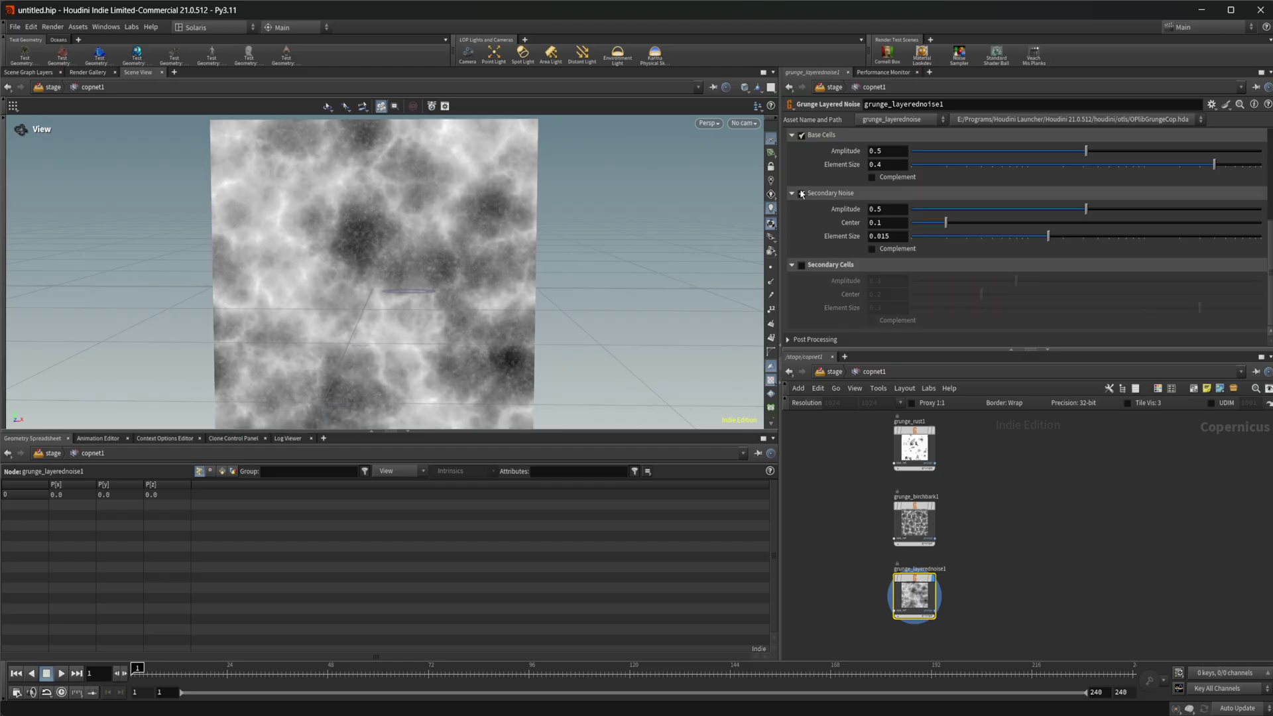
{"action": "left_click", "coordinate": [801, 193]}
{"action": "left_click", "coordinate": [802, 136]}
- Re-enable Base Cells, Secondary Noise and Secondary Cells, and toggle Base Cells Complement on and off
{"action": "scroll", "coordinate": [846, 262], "scroll_direction": "up", "scroll_amount": 4}
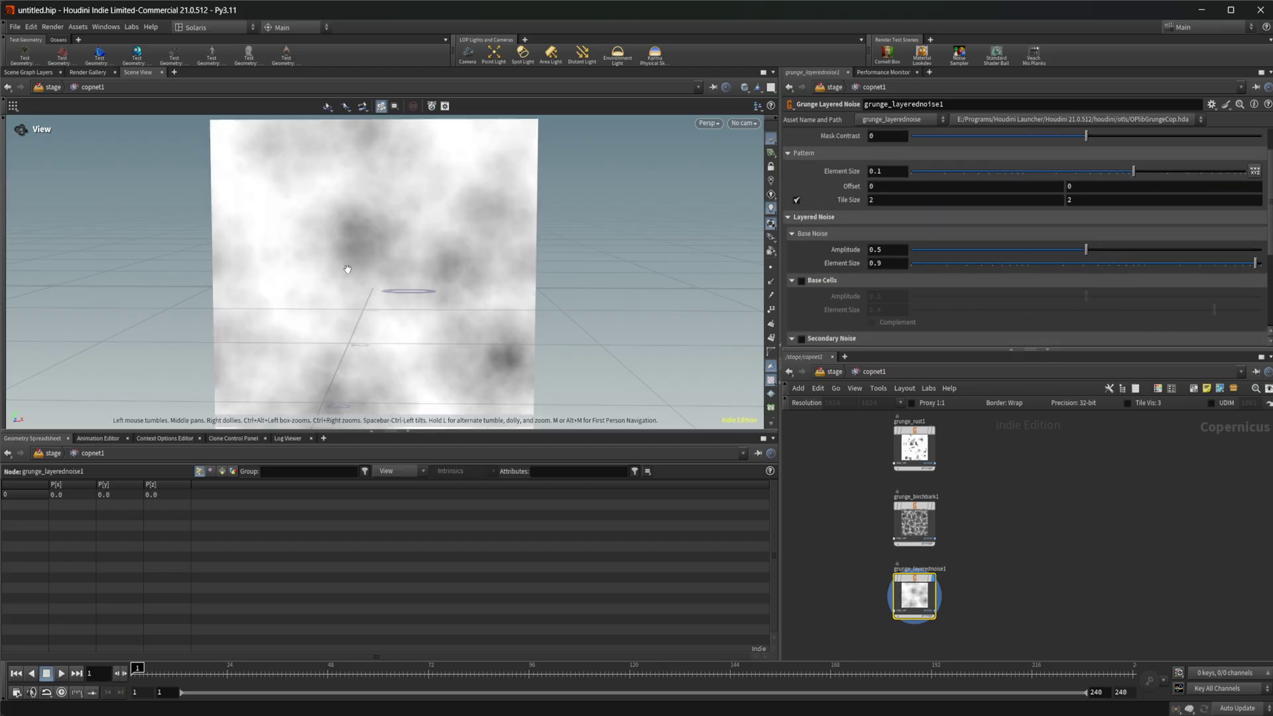
{"action": "left_click", "coordinate": [802, 281]}
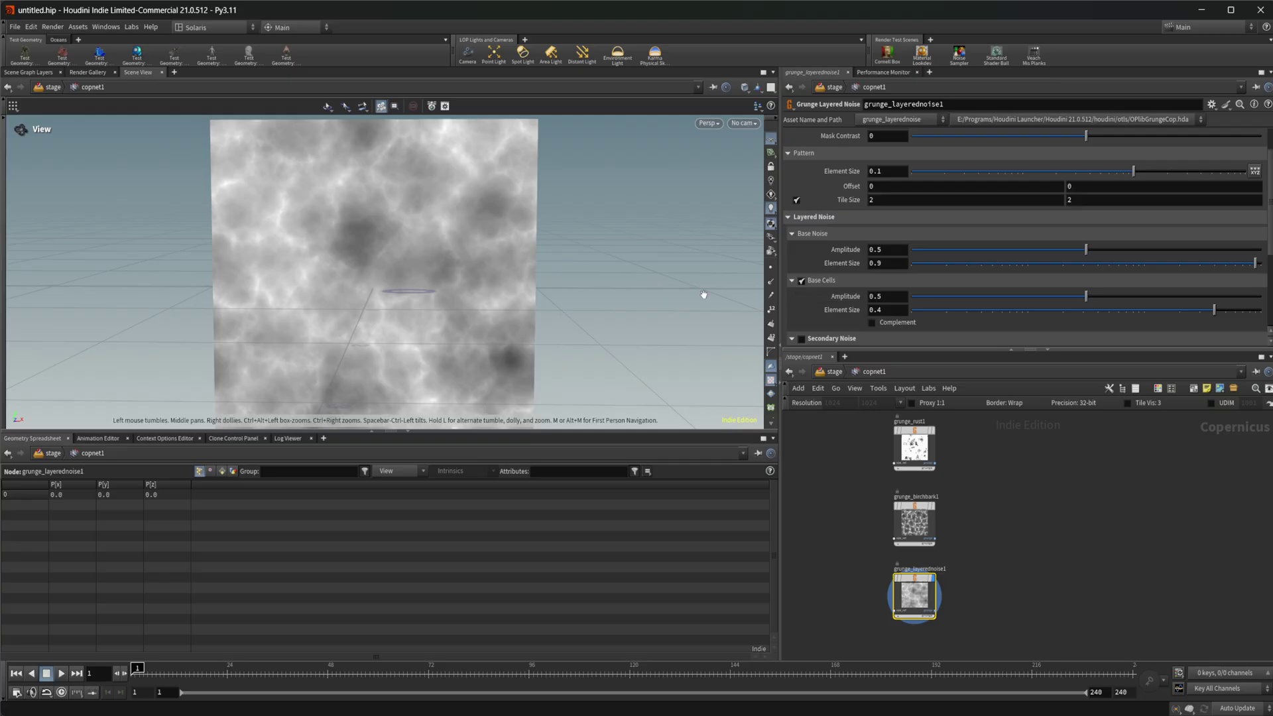
{"action": "scroll", "coordinate": [881, 294], "scroll_direction": "down", "scroll_amount": 3}
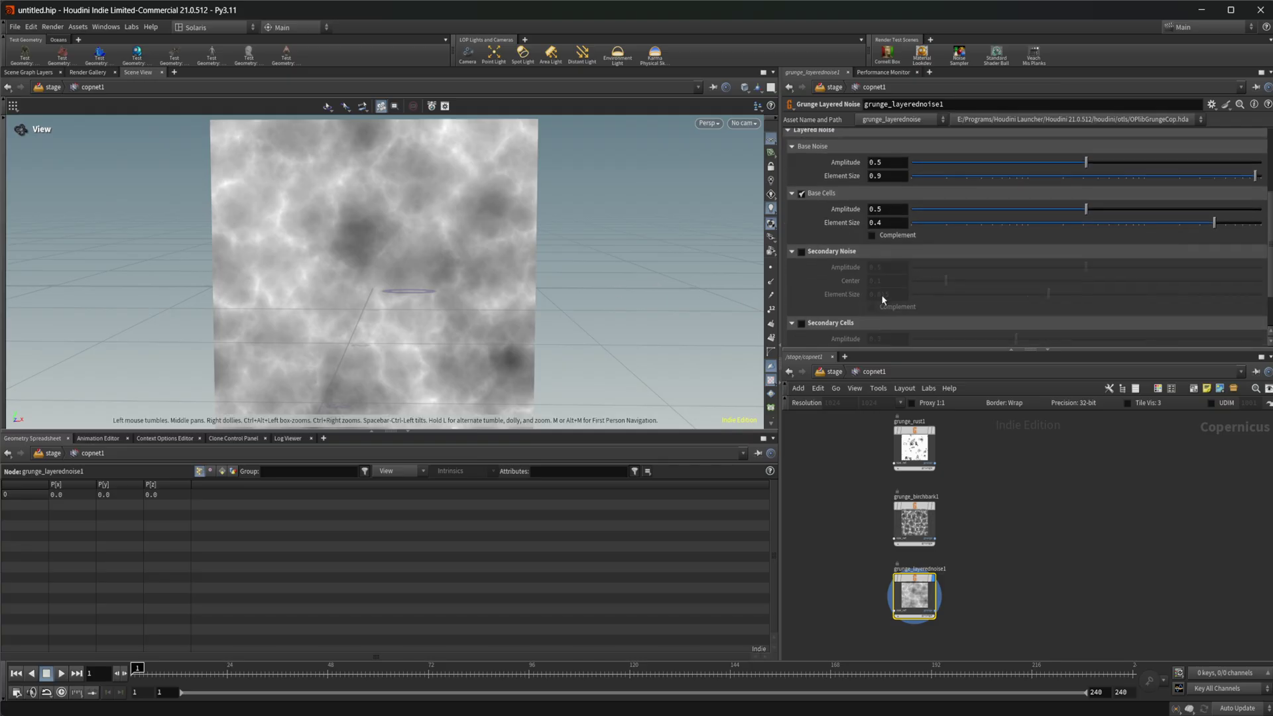
{"action": "left_click", "coordinate": [804, 253]}
{"action": "left_click", "coordinate": [801, 251]}
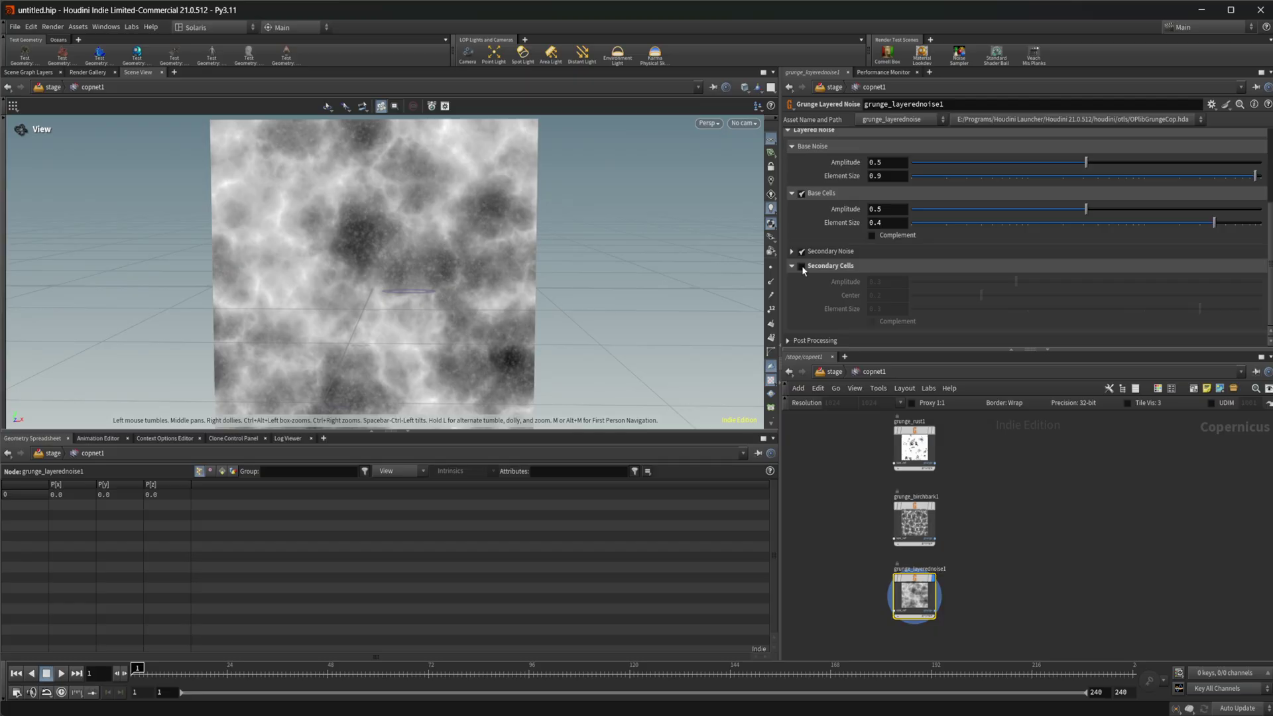
{"action": "left_click", "coordinate": [802, 265]}
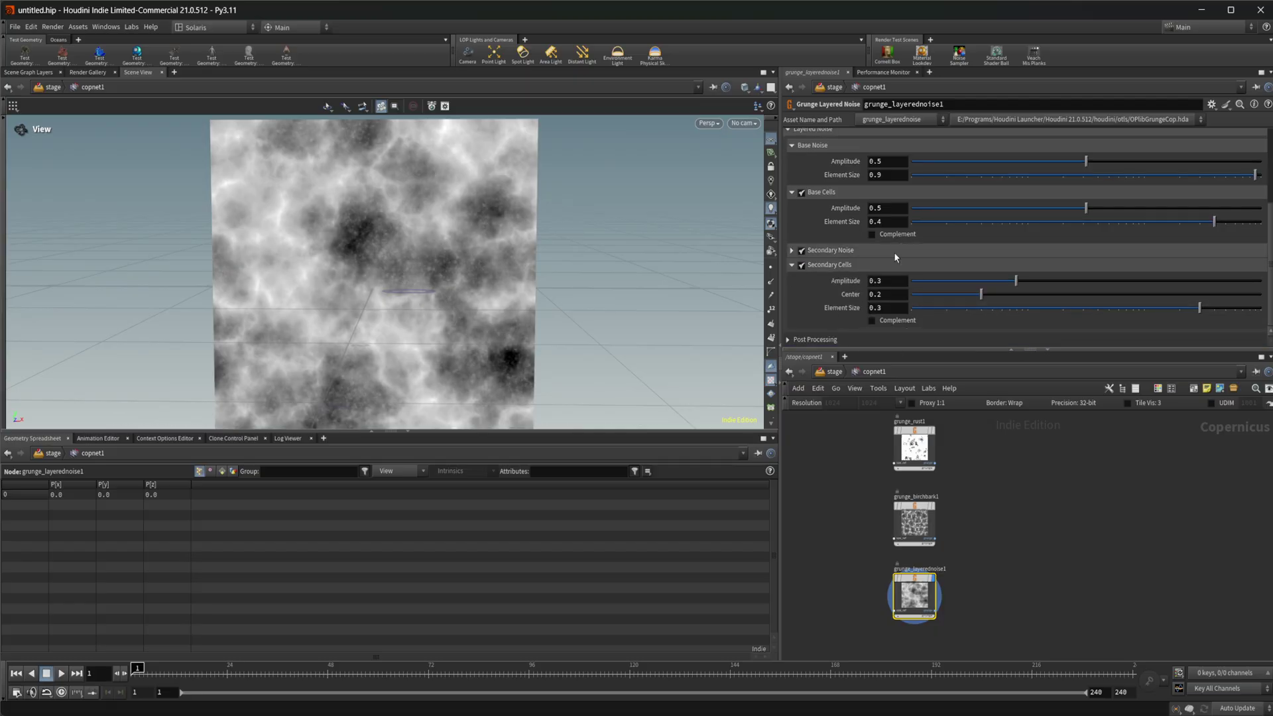
{"action": "left_click", "coordinate": [897, 235]}
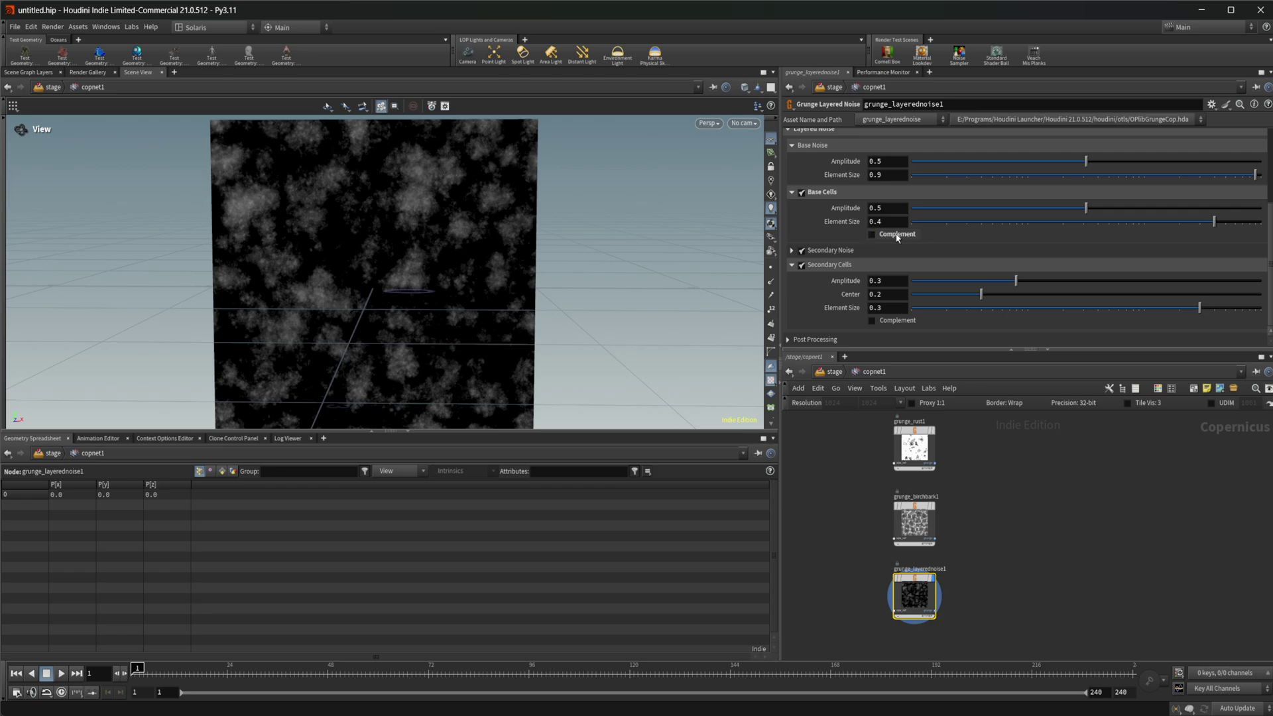
{"action": "left_click", "coordinate": [896, 235]}
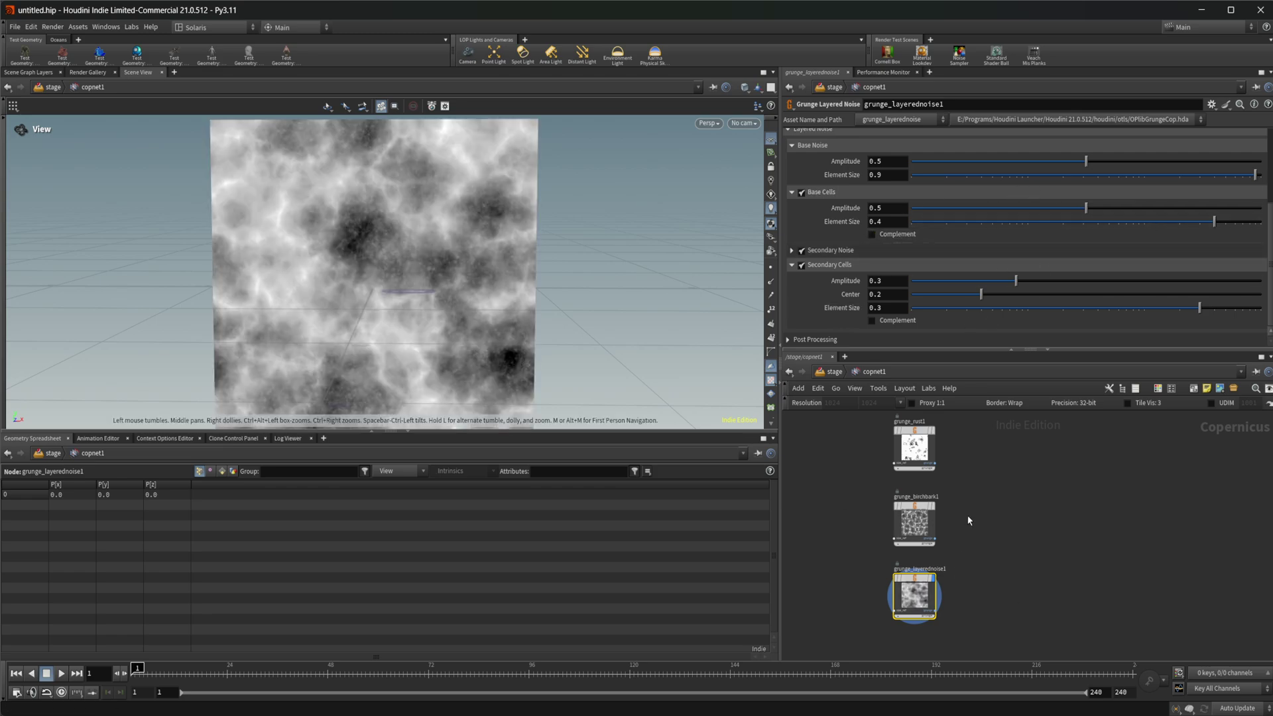
{"action": "middle_click_drag", "start_coordinate": [977, 608], "coordinate": [987, 554]}
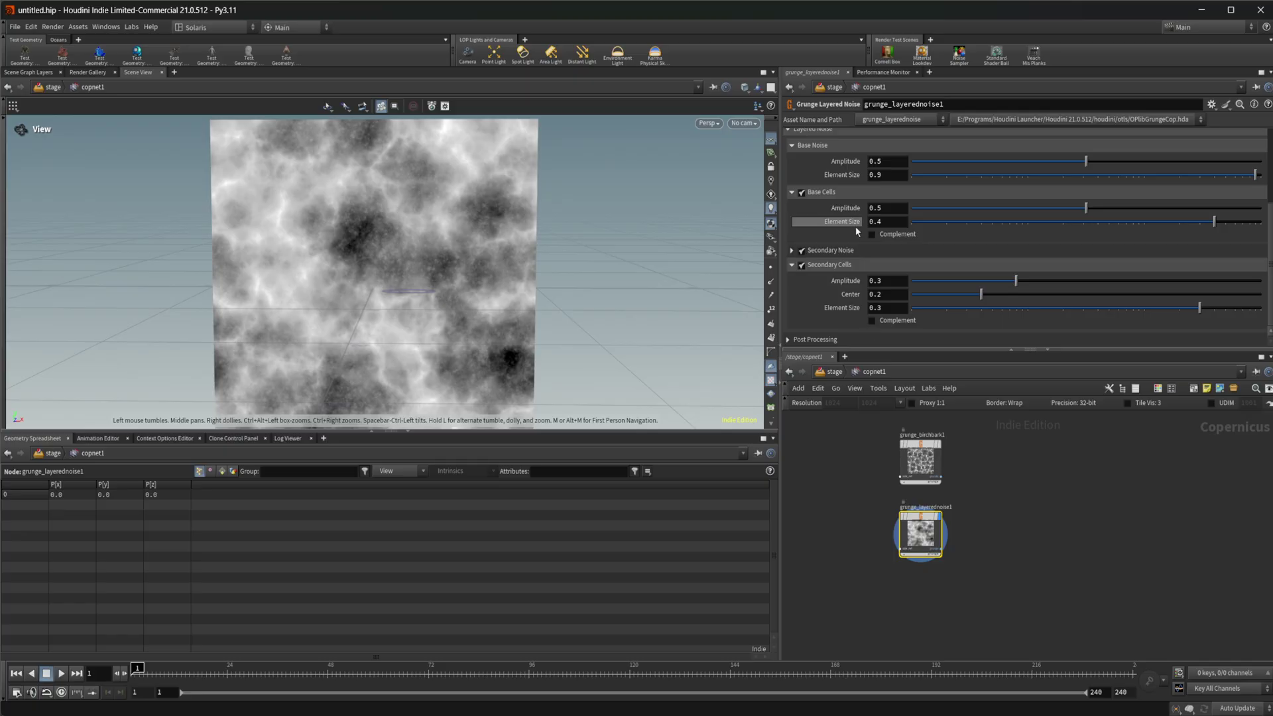
{"action": "scroll", "coordinate": [859, 226], "scroll_direction": "up", "scroll_amount": 1}
{"action": "double_click", "coordinate": [915, 540]}
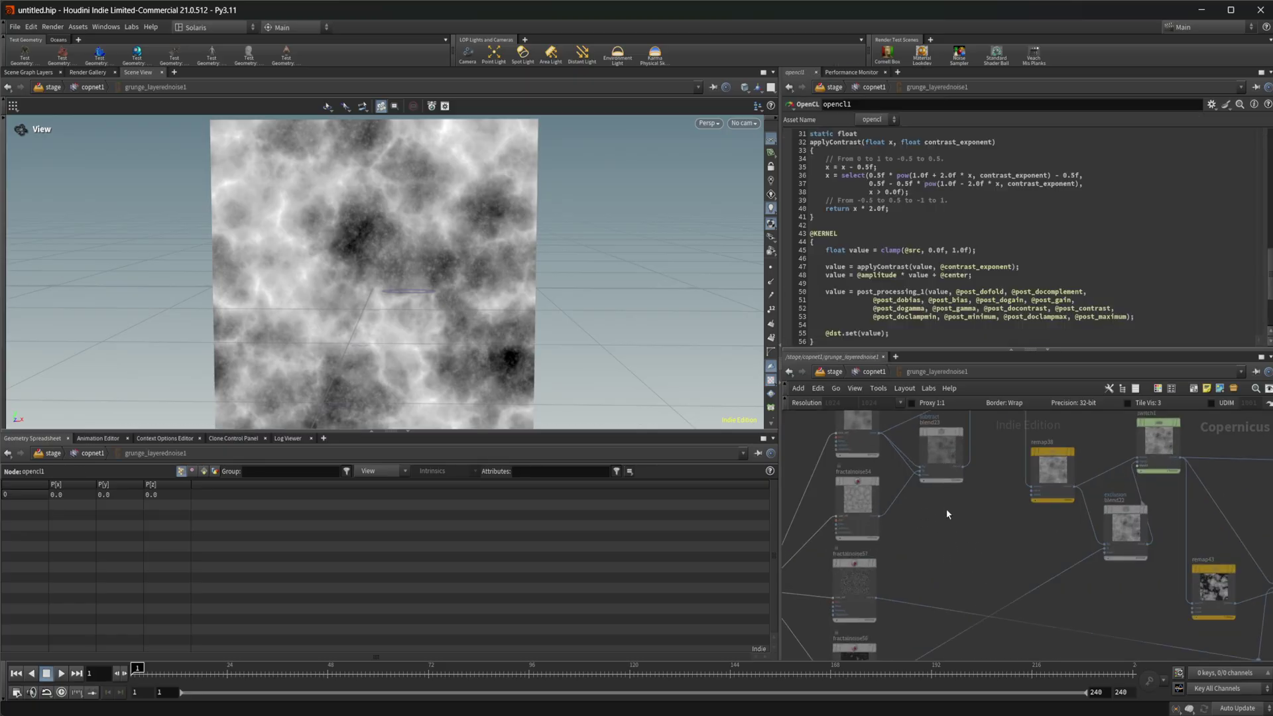
{"action": "middle_click_drag", "start_coordinate": [988, 559], "coordinate": [936, 542]}
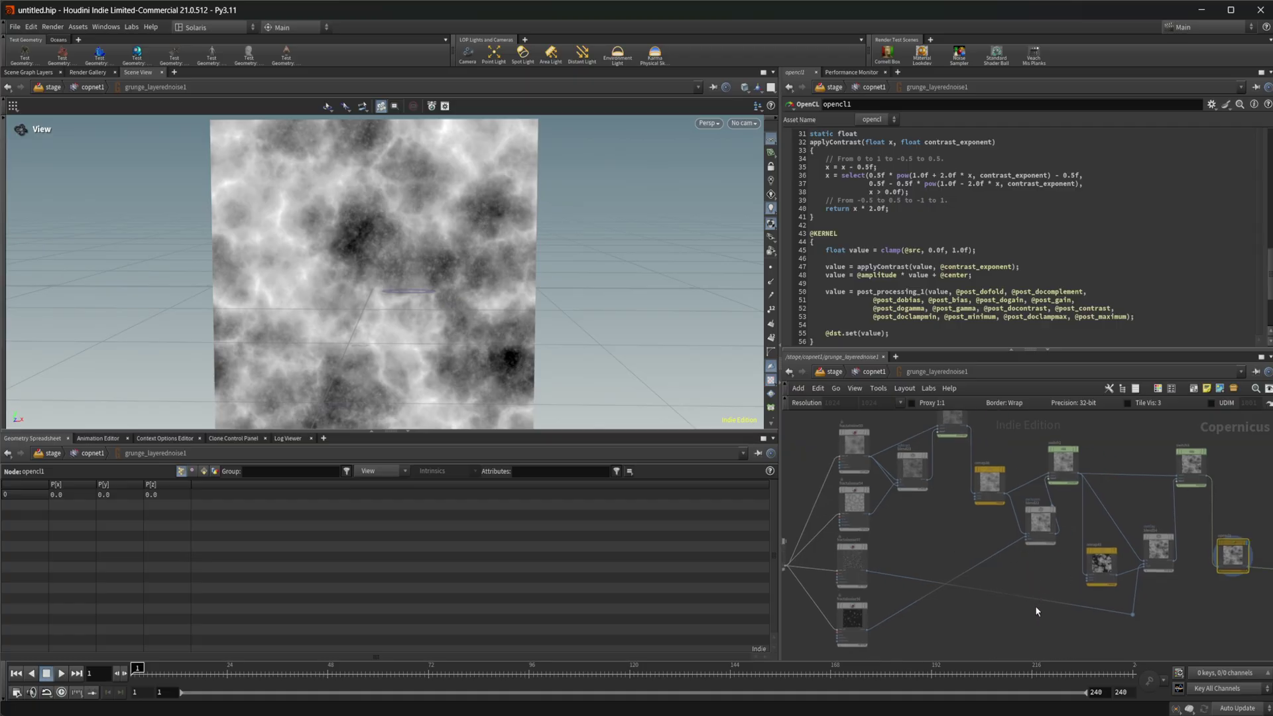
{"action": "scroll", "coordinate": [984, 558], "scroll_direction": "up", "scroll_amount": 5}
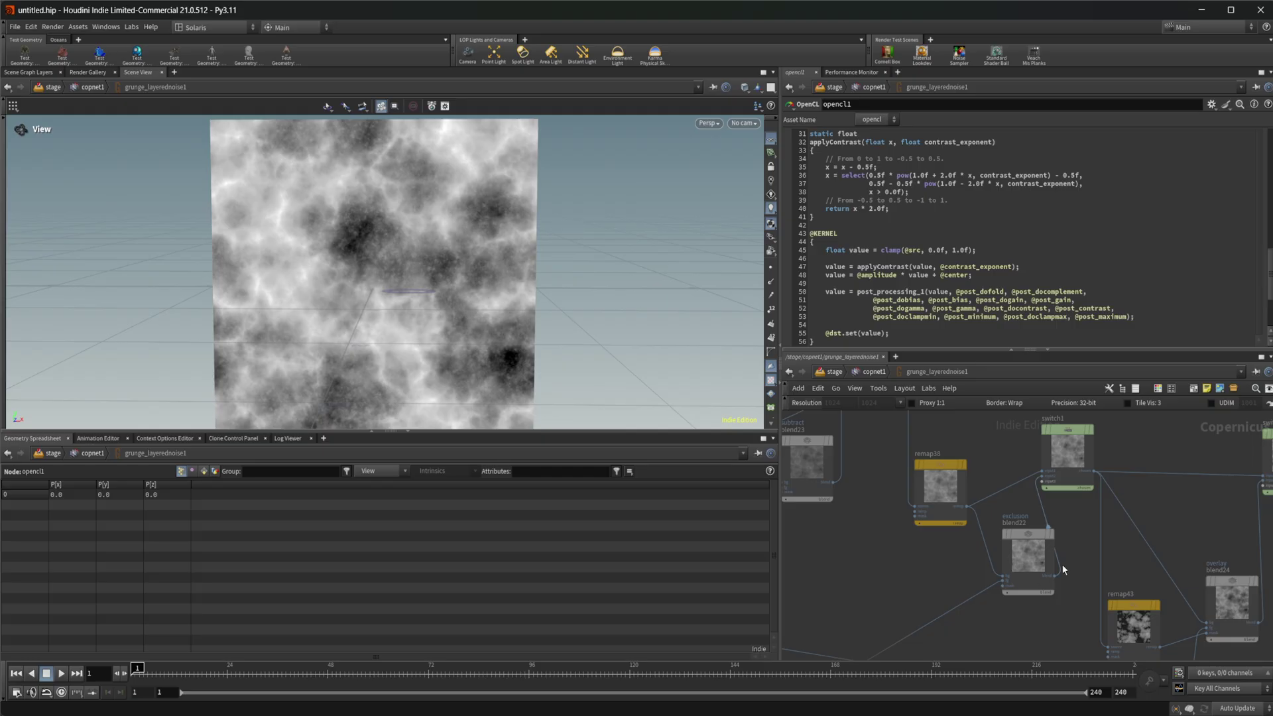
{"action": "left_click", "coordinate": [875, 373]}
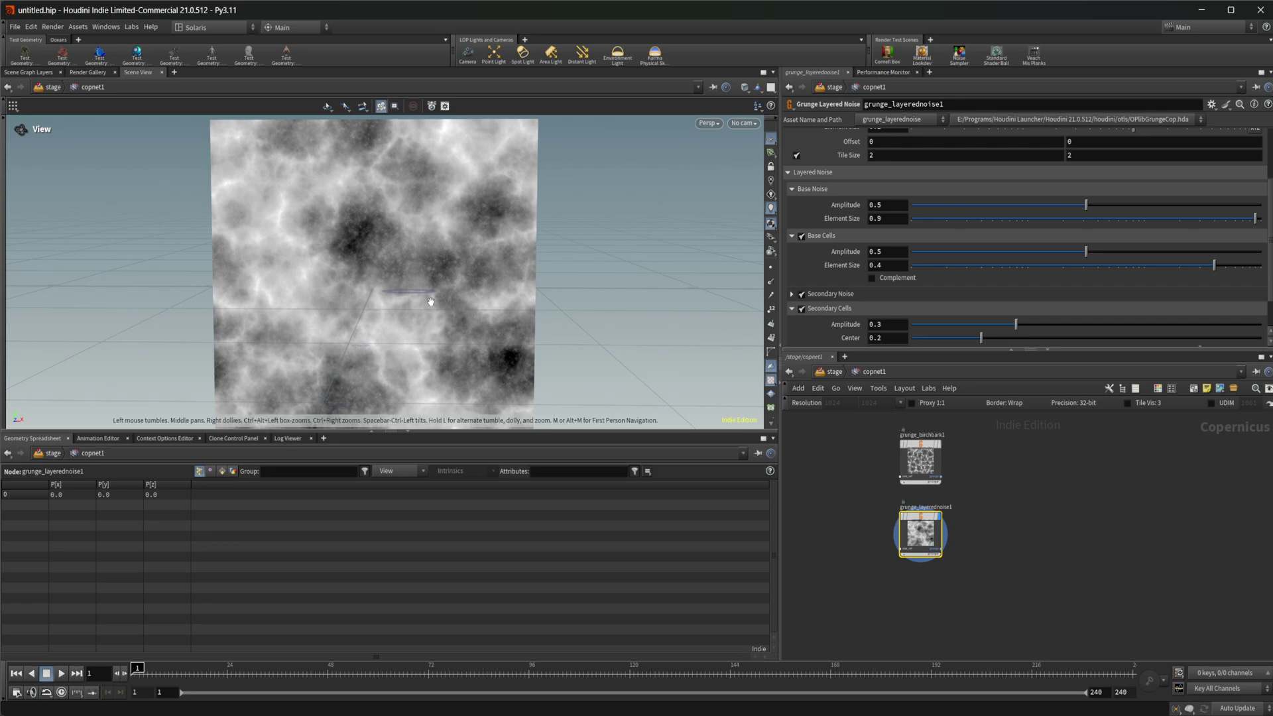
- Add a Grunge Pine Bark node under Layered Noise and display its vertical bark streaks
{"action": "key", "text": "Tab"}
{"action": "type", "text": "grun"}
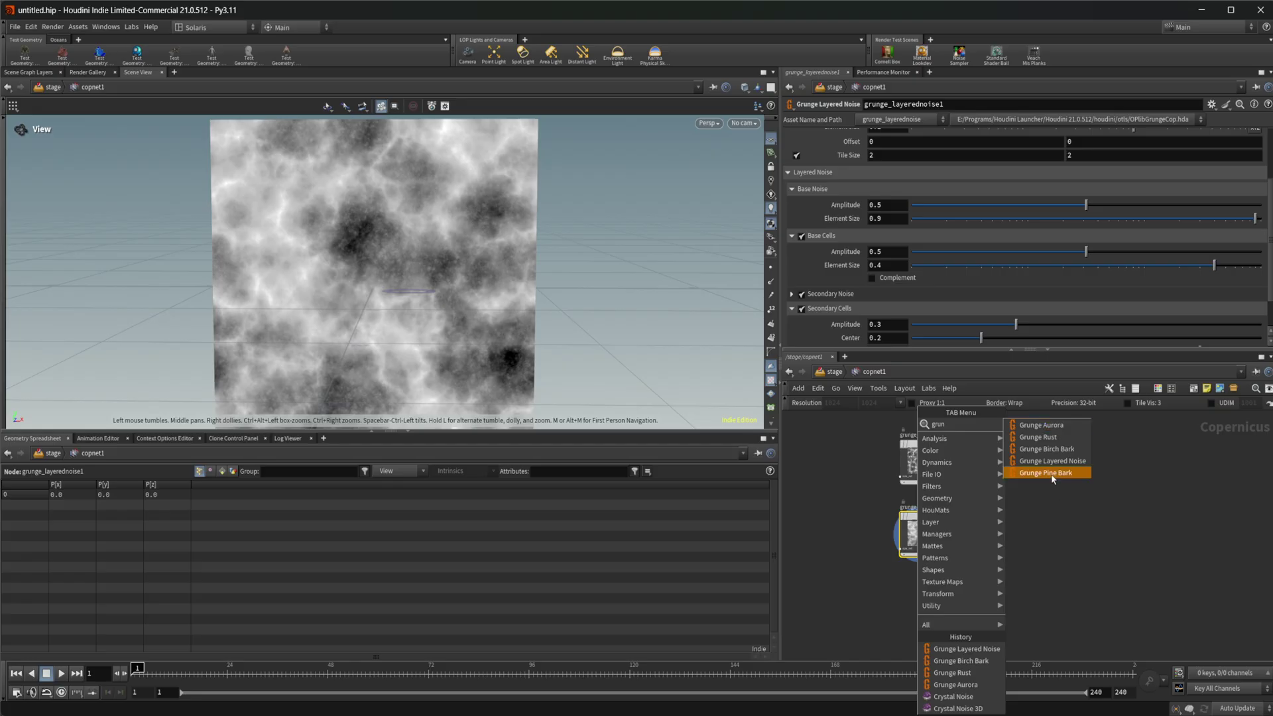
{"action": "left_click", "coordinate": [1045, 473]}
{"action": "left_click", "coordinate": [909, 600]}
{"action": "left_click_drag", "start_coordinate": [909, 600], "coordinate": [922, 604]}
{"action": "left_click", "coordinate": [942, 603]}
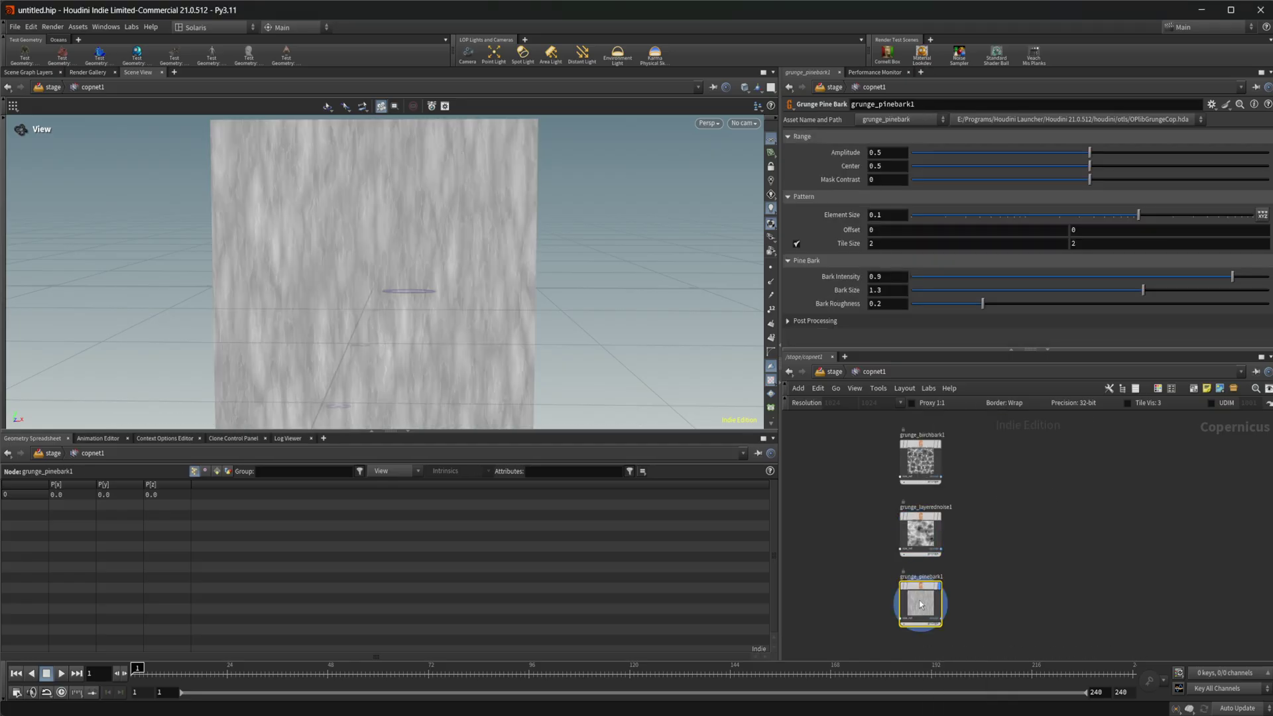
{"action": "right_click_drag", "start_coordinate": [370, 291], "coordinate": [304, 222]}
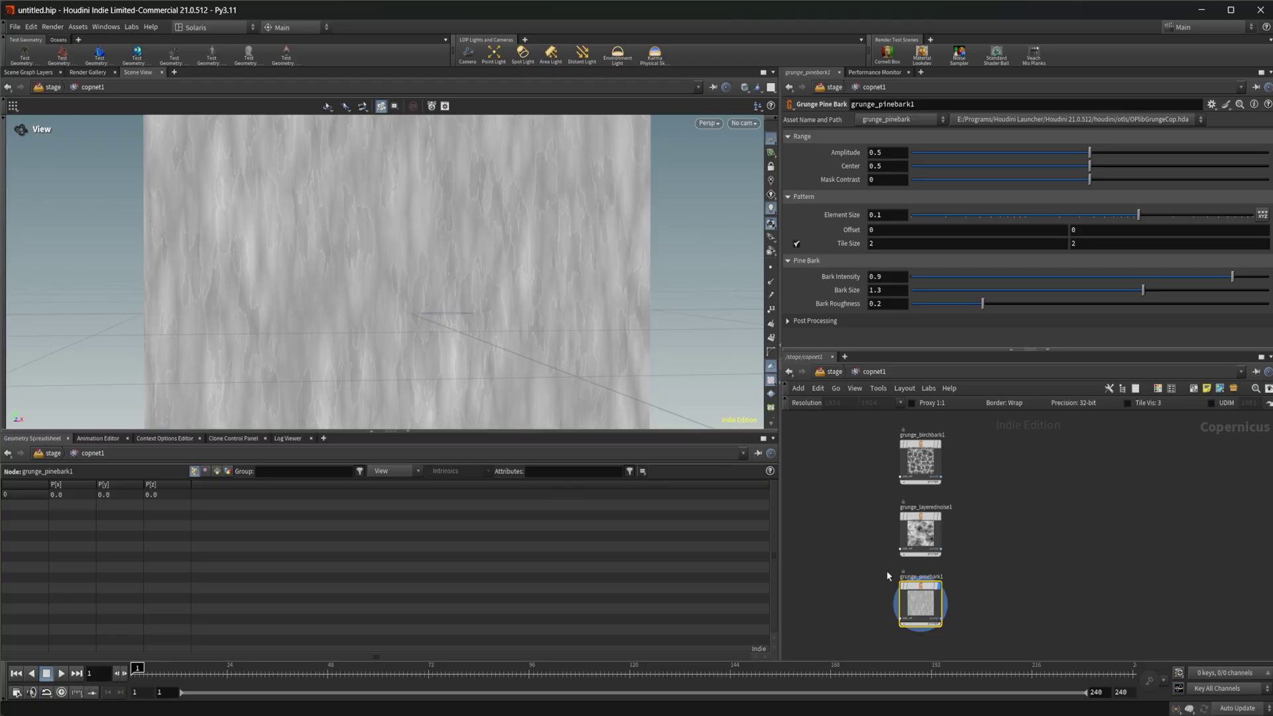
- Inspect grunge_pinebark1's internal network, then return to copnet1 and reframe the node column
{"action": "double_click", "coordinate": [921, 599]}
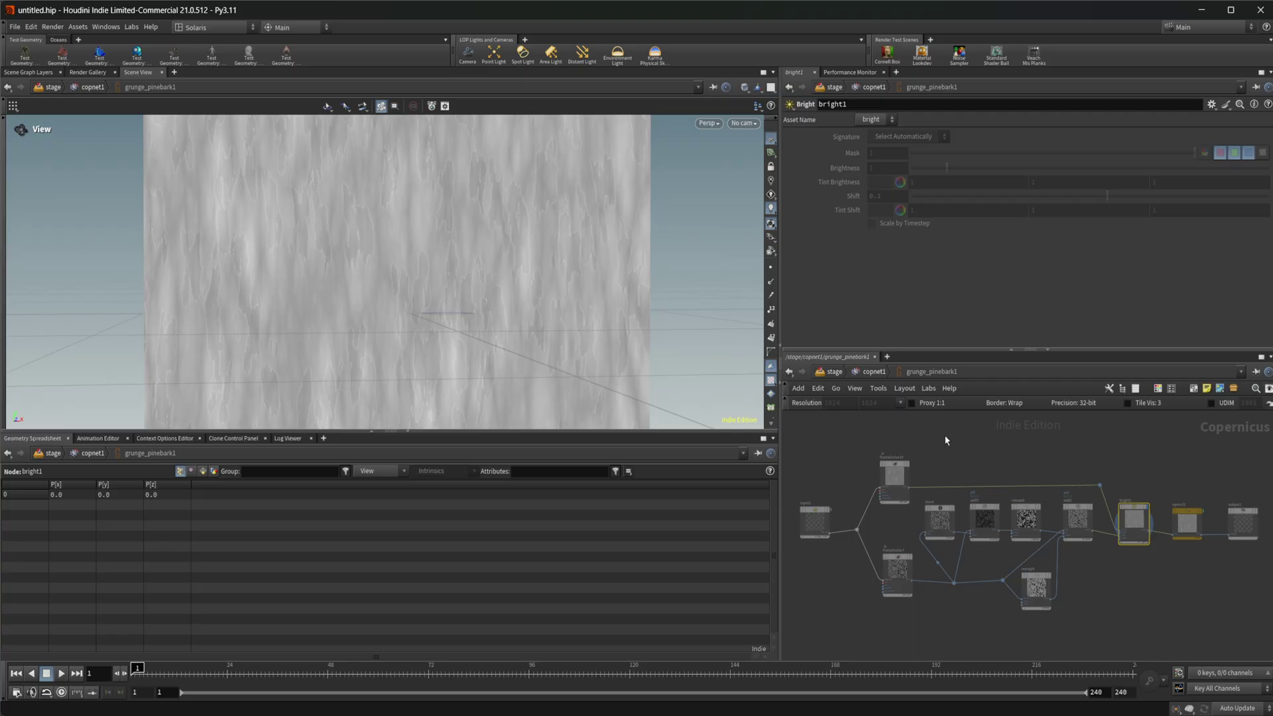
{"action": "left_click", "coordinate": [874, 372]}
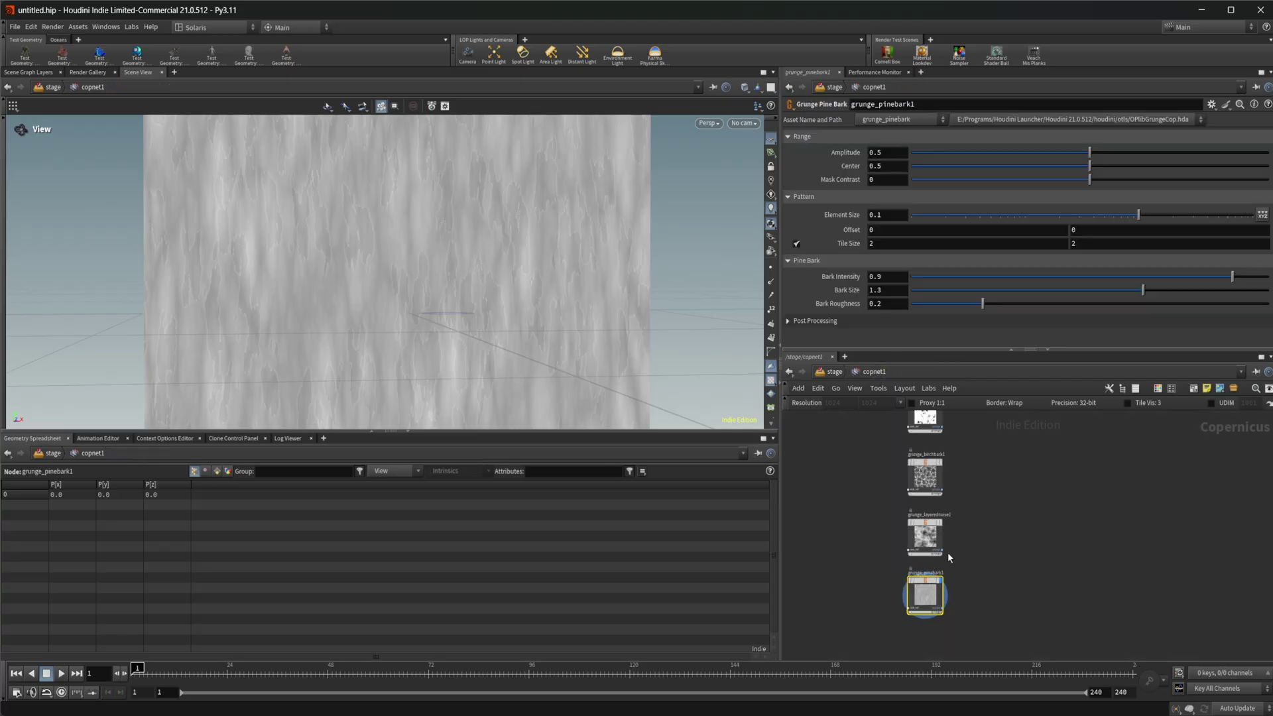
{"action": "scroll", "coordinate": [948, 527], "scroll_direction": "down", "scroll_amount": 1}
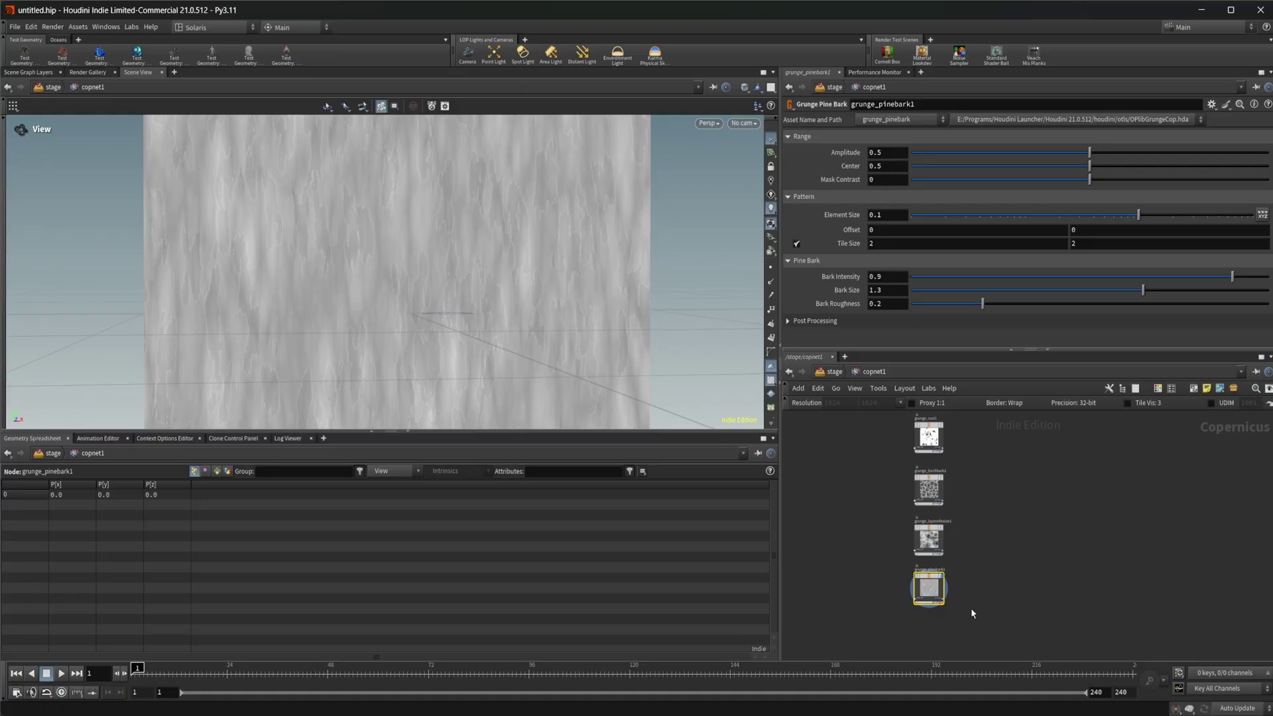
{"action": "scroll", "coordinate": [971, 607], "scroll_direction": "down", "scroll_amount": 1}
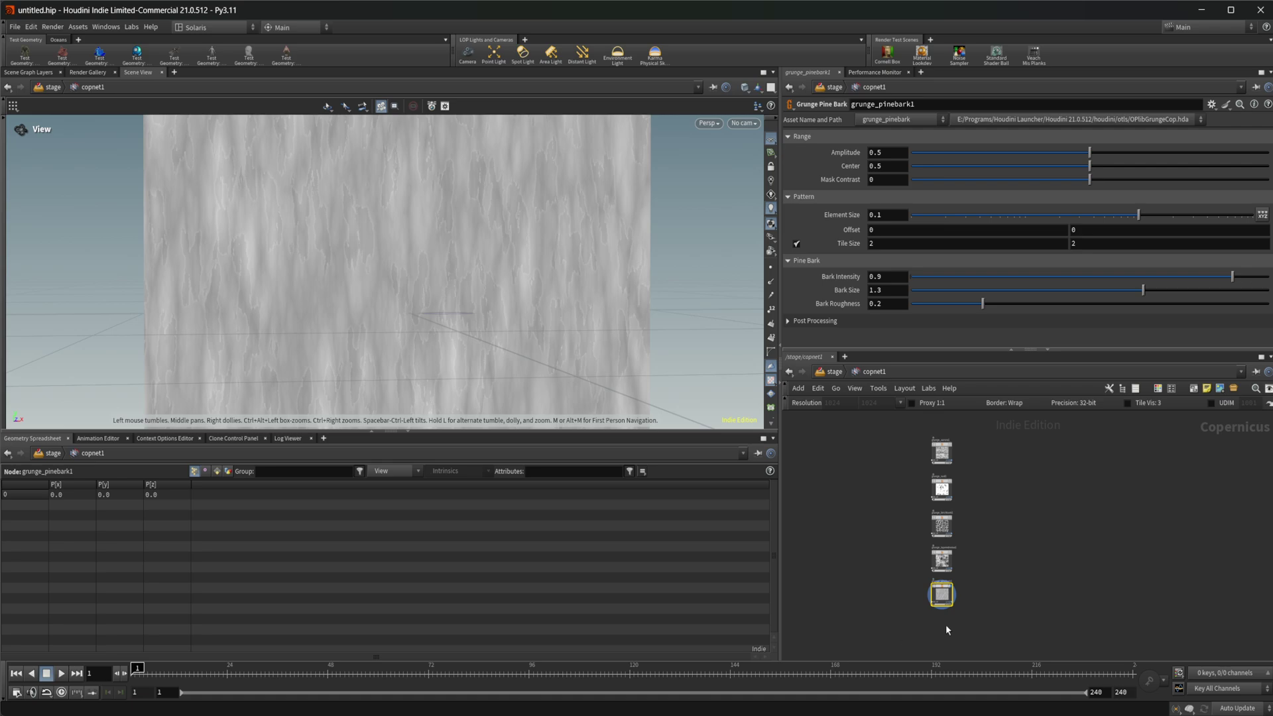
{"action": "scroll", "coordinate": [936, 638], "scroll_direction": "up", "scroll_amount": 2}
{"action": "middle_click_drag", "start_coordinate": [936, 638], "coordinate": [935, 574]}
- Add a Crystal Noise 3D node below grunge_pinebark1
{"action": "key", "text": "Tab"}
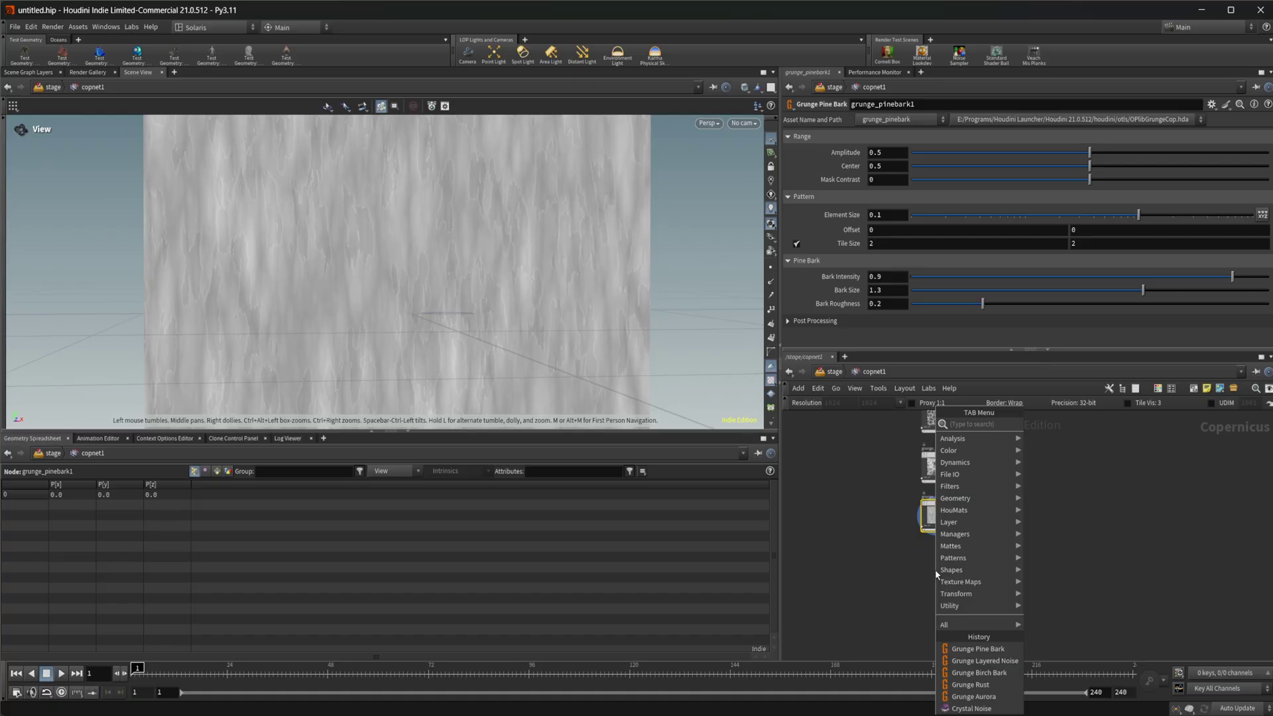
{"action": "type", "text": "null"}
{"action": "key", "text": "Return"}
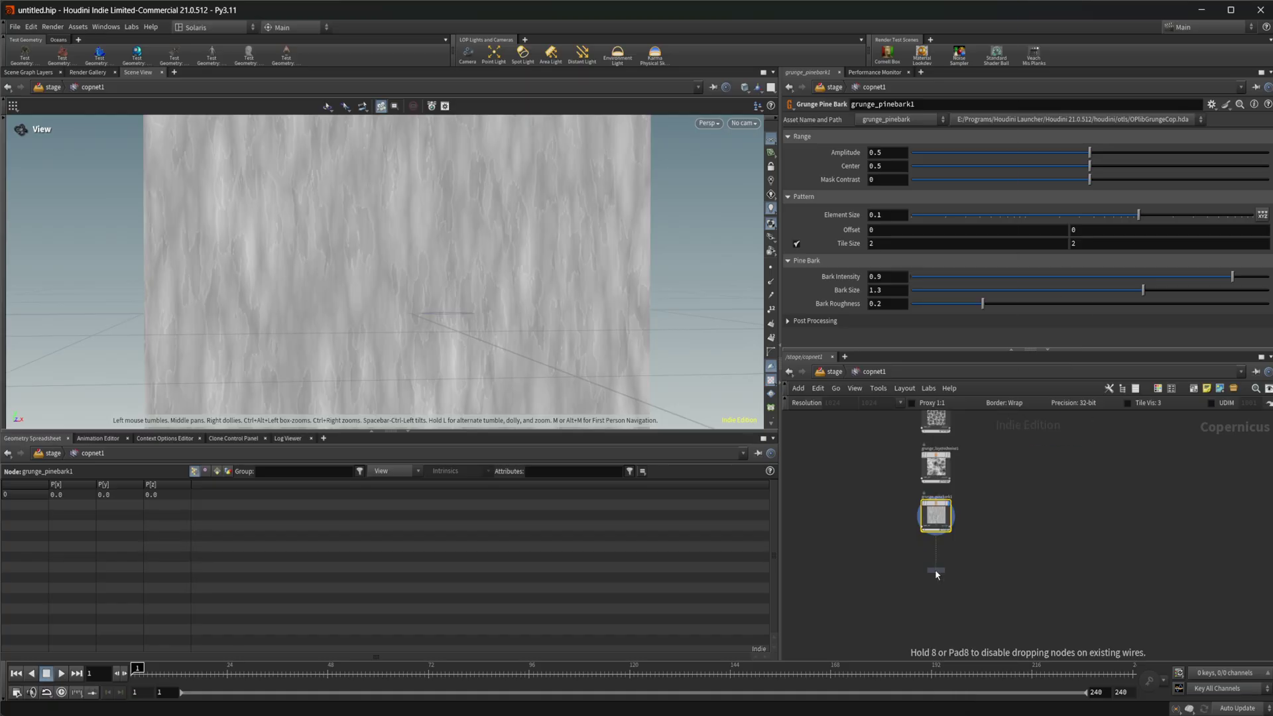
{"action": "left_click", "coordinate": [934, 570]}
- Add a Crystal Noise node beside it, display its cellular pattern, and align both nodes
{"action": "key", "text": "Tab"}
{"action": "type", "text": "cr"}
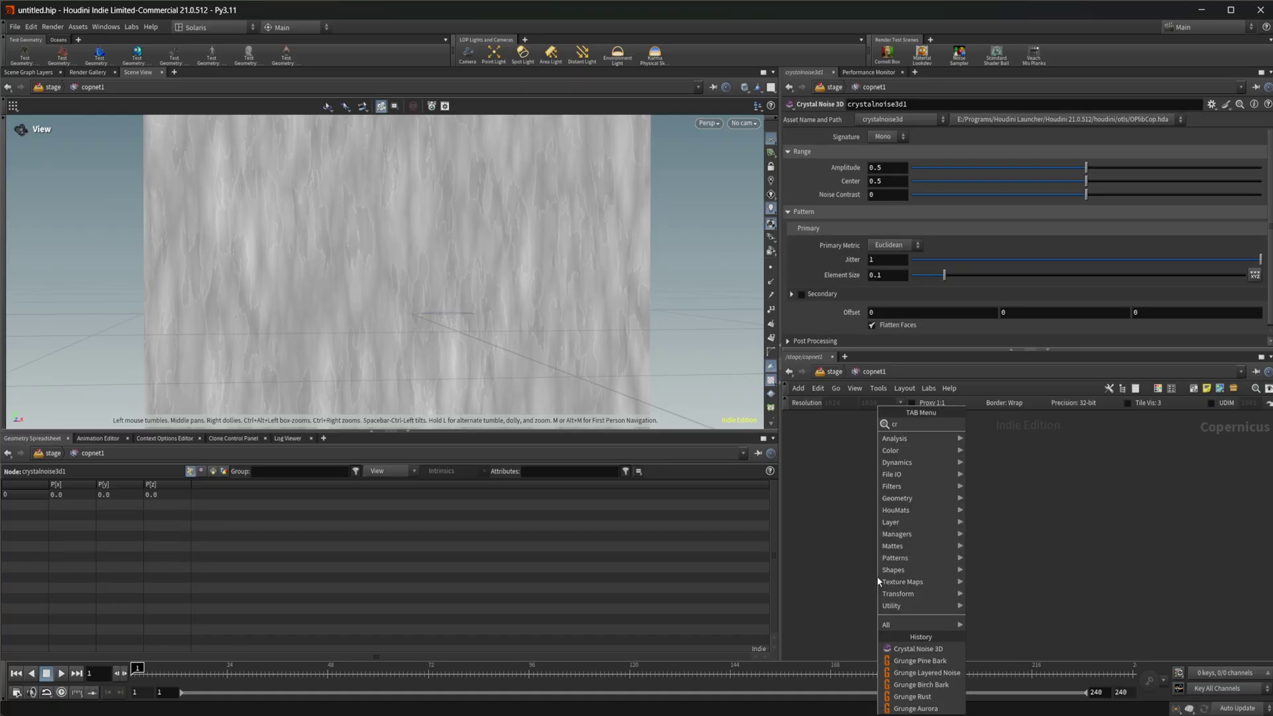
{"action": "key", "text": "Return"}
{"action": "left_click", "coordinate": [878, 581]}
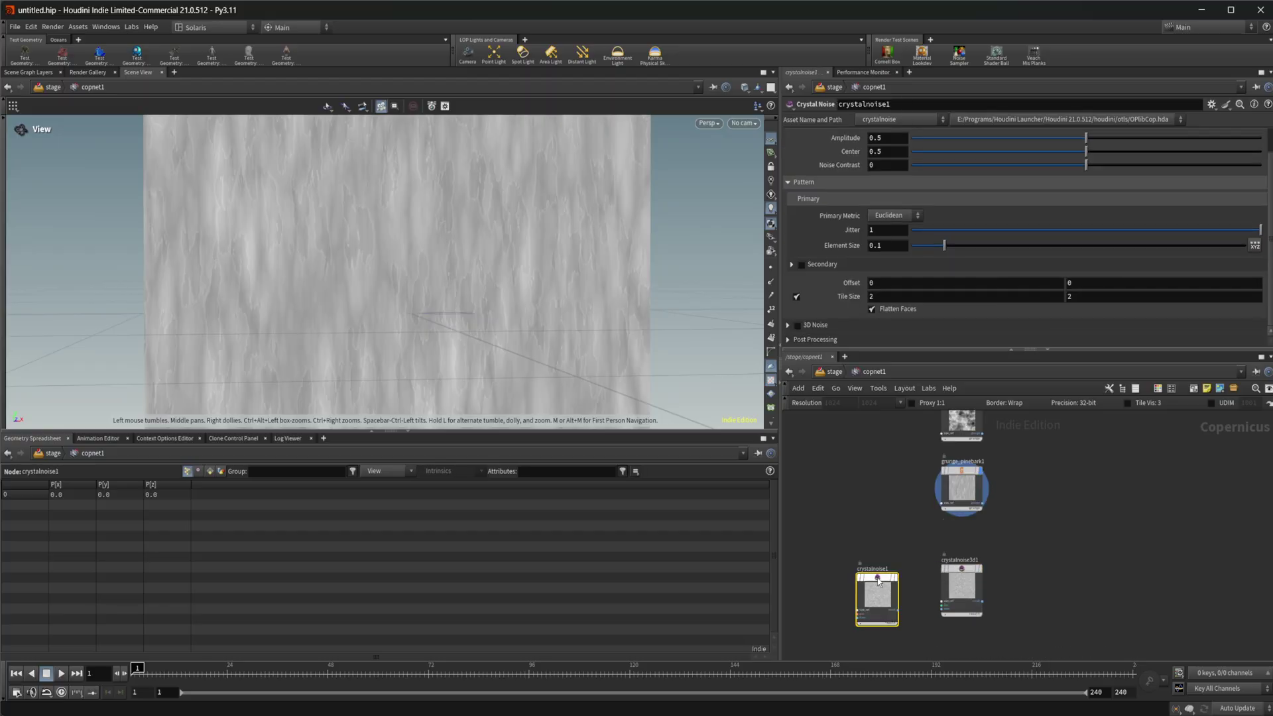
{"action": "key", "text": "r"}
{"action": "scroll", "coordinate": [878, 582], "scroll_direction": "up", "scroll_amount": 3}
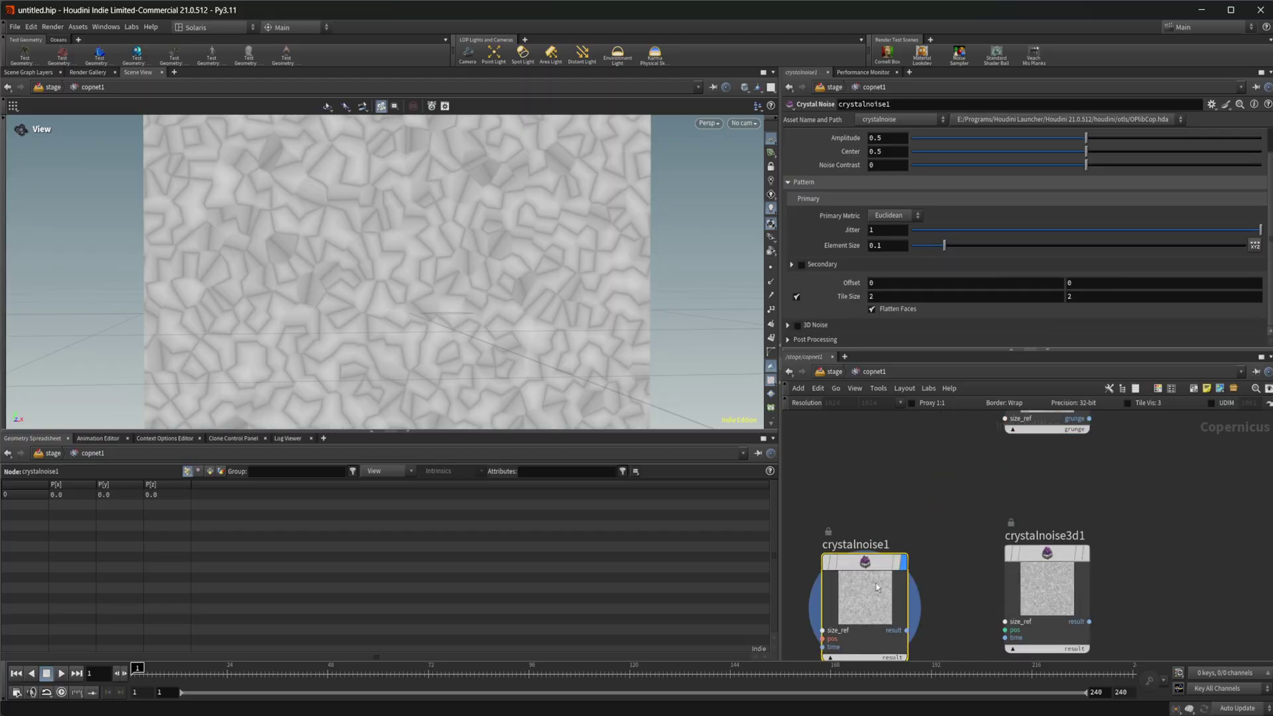
{"action": "left_click_drag", "start_coordinate": [876, 586], "coordinate": [888, 577]}
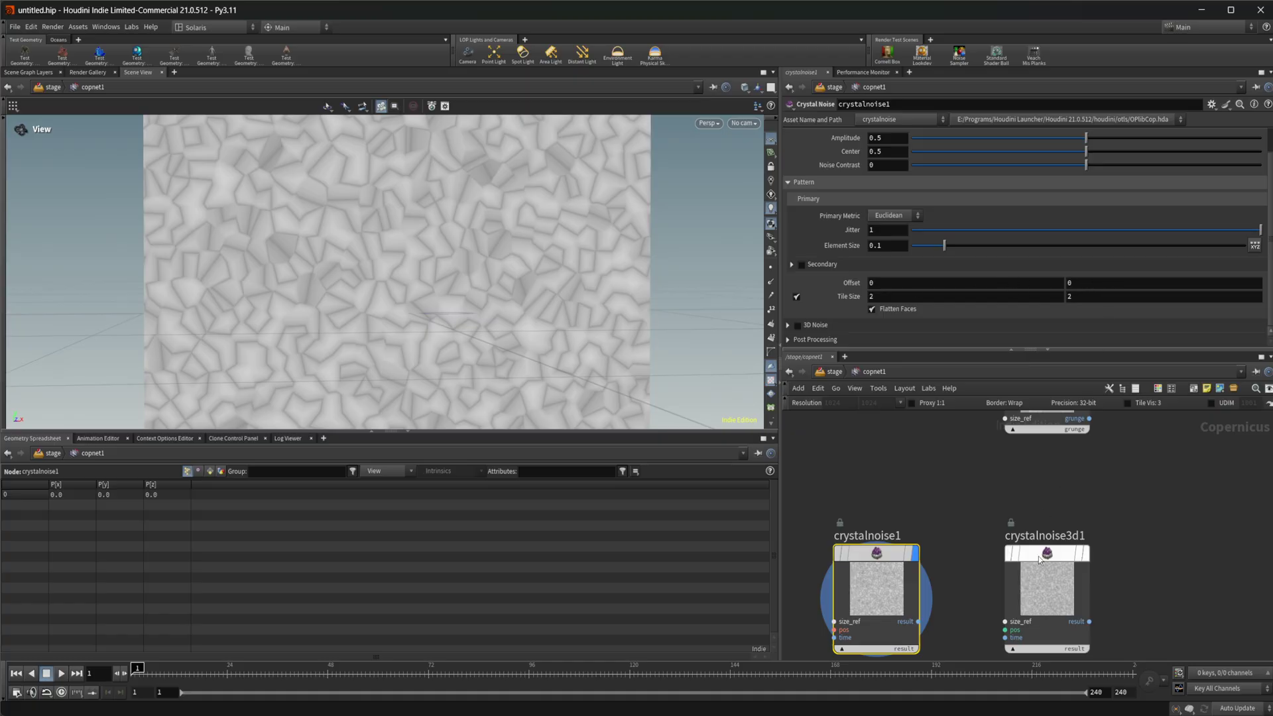
{"action": "left_click_drag", "start_coordinate": [1036, 589], "coordinate": [1036, 582]}
- Display crystalnoise3d1 and set its Offset to 1.2, 0.4, 0.546
{"action": "key", "text": "r"}
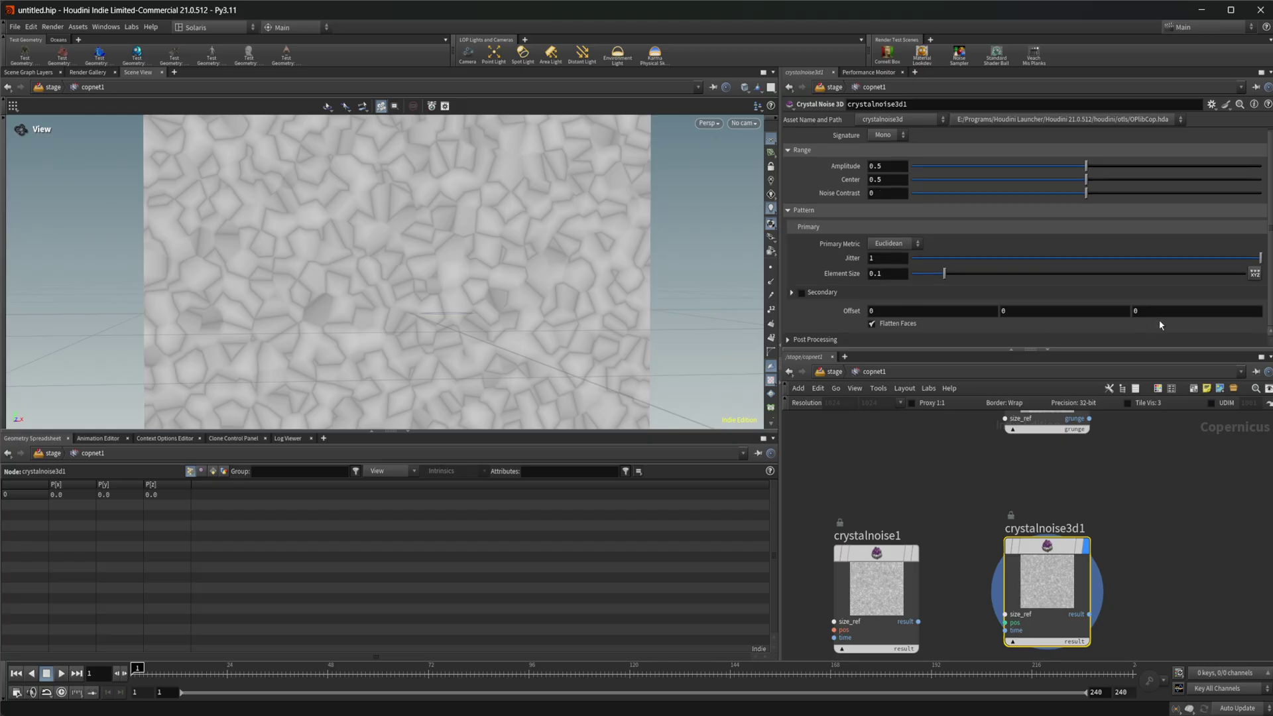
{"action": "middle_click_drag", "start_coordinate": [910, 312], "coordinate": [1010, 312]}
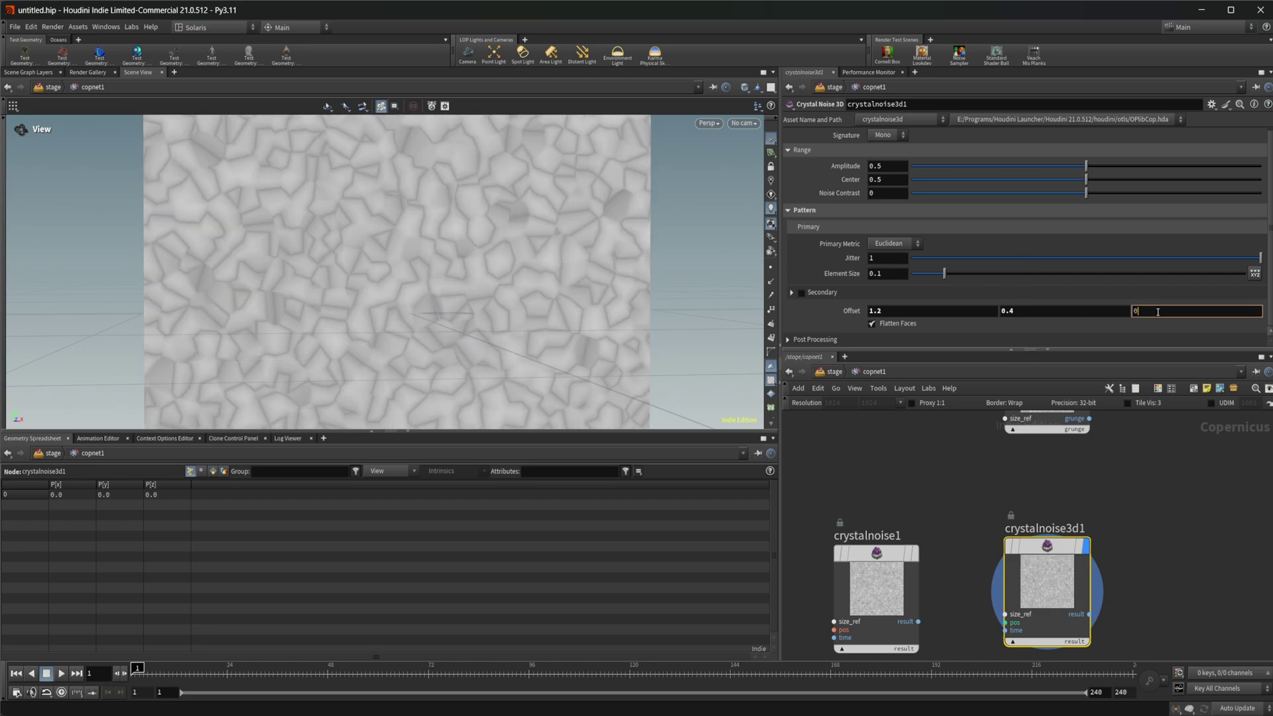
{"action": "middle_click_drag", "start_coordinate": [1156, 311], "coordinate": [1048, 359]}
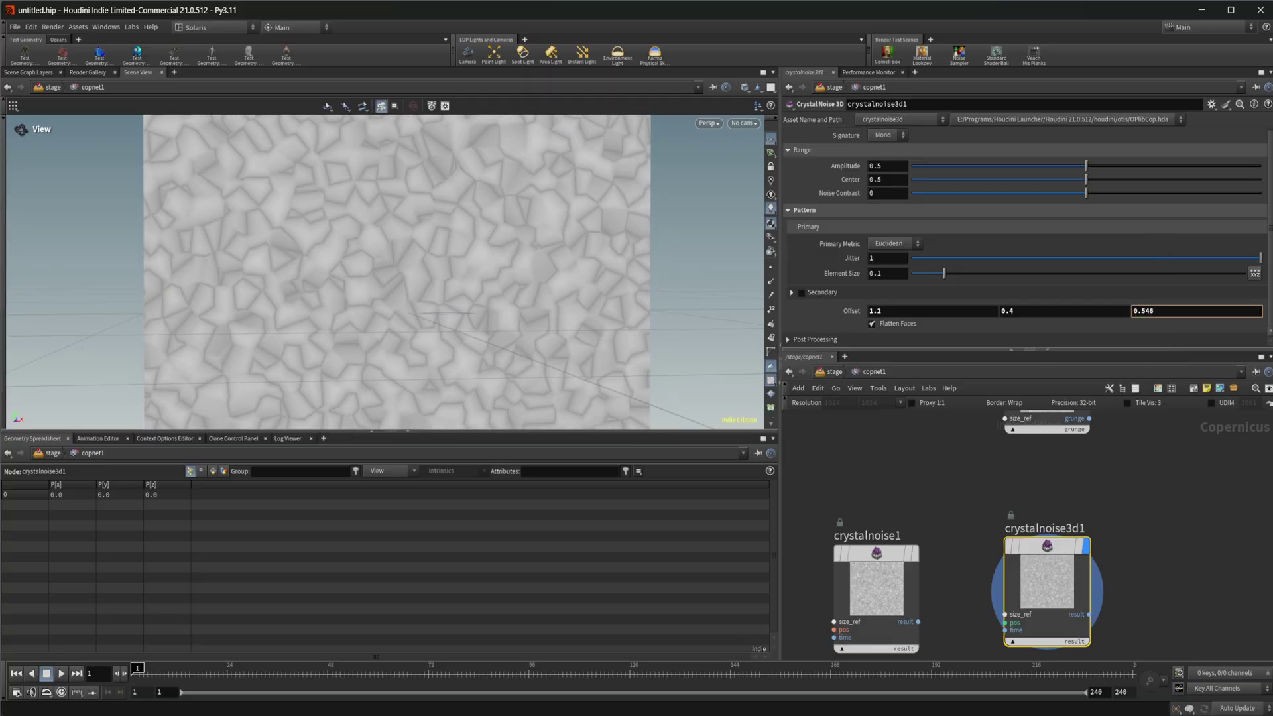
{"action": "scroll", "coordinate": [1140, 554], "scroll_direction": "down", "scroll_amount": 3}
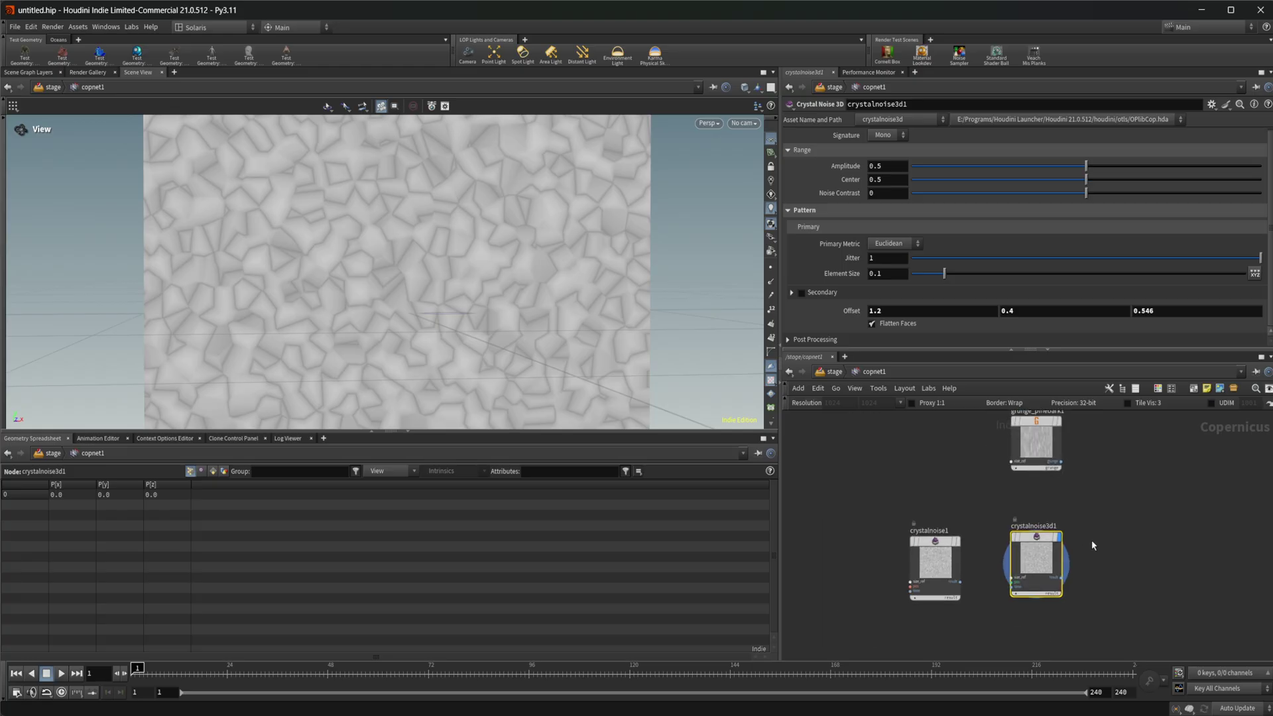
{"action": "key", "text": "Tab"}
{"action": "type", "text": "3d"}
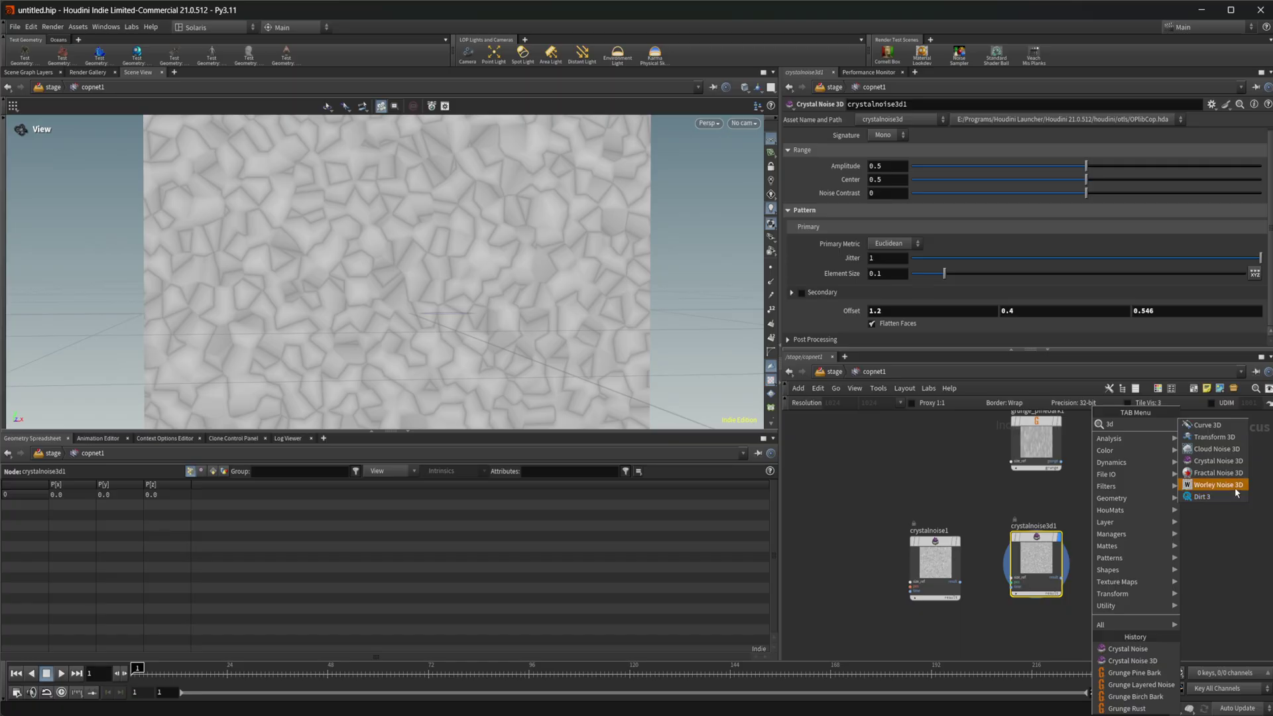
{"action": "left_click", "coordinate": [984, 518]}
{"action": "scroll", "coordinate": [985, 519], "scroll_direction": "up", "scroll_amount": 1}
{"action": "scroll", "coordinate": [985, 518], "scroll_direction": "up", "scroll_amount": 2}
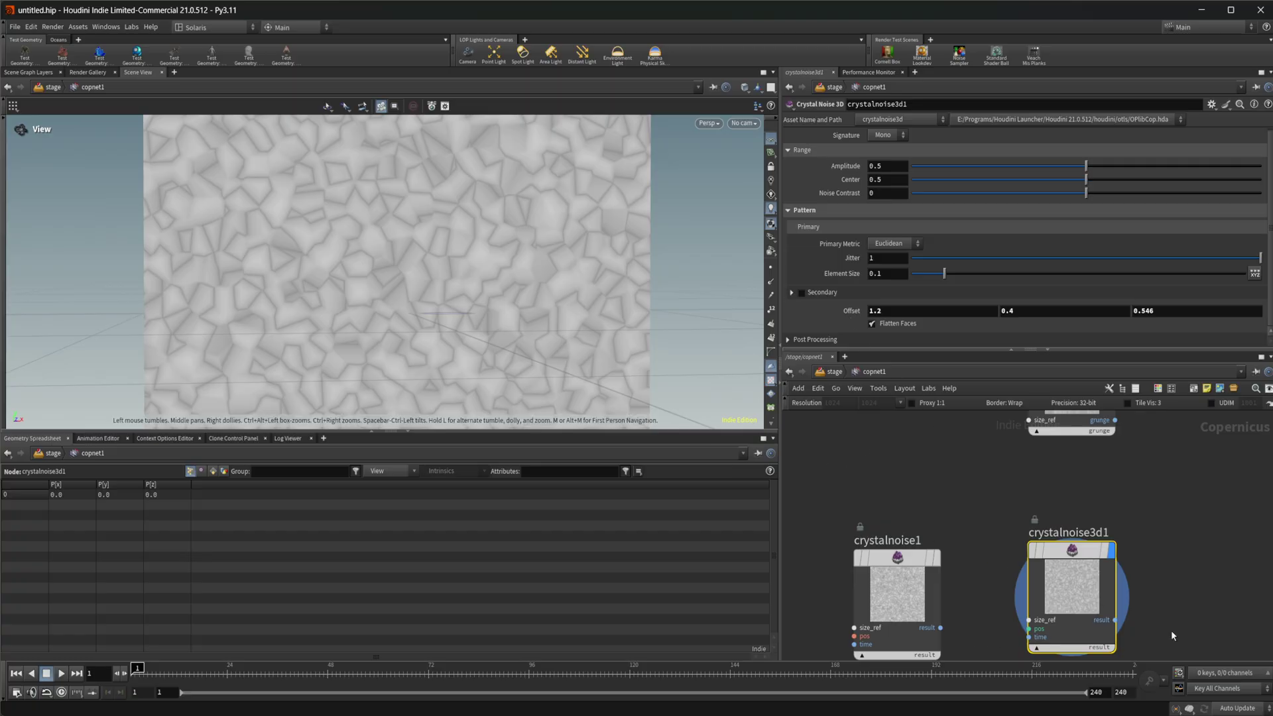
{"action": "scroll", "coordinate": [999, 516], "scroll_direction": "down", "scroll_amount": 3}
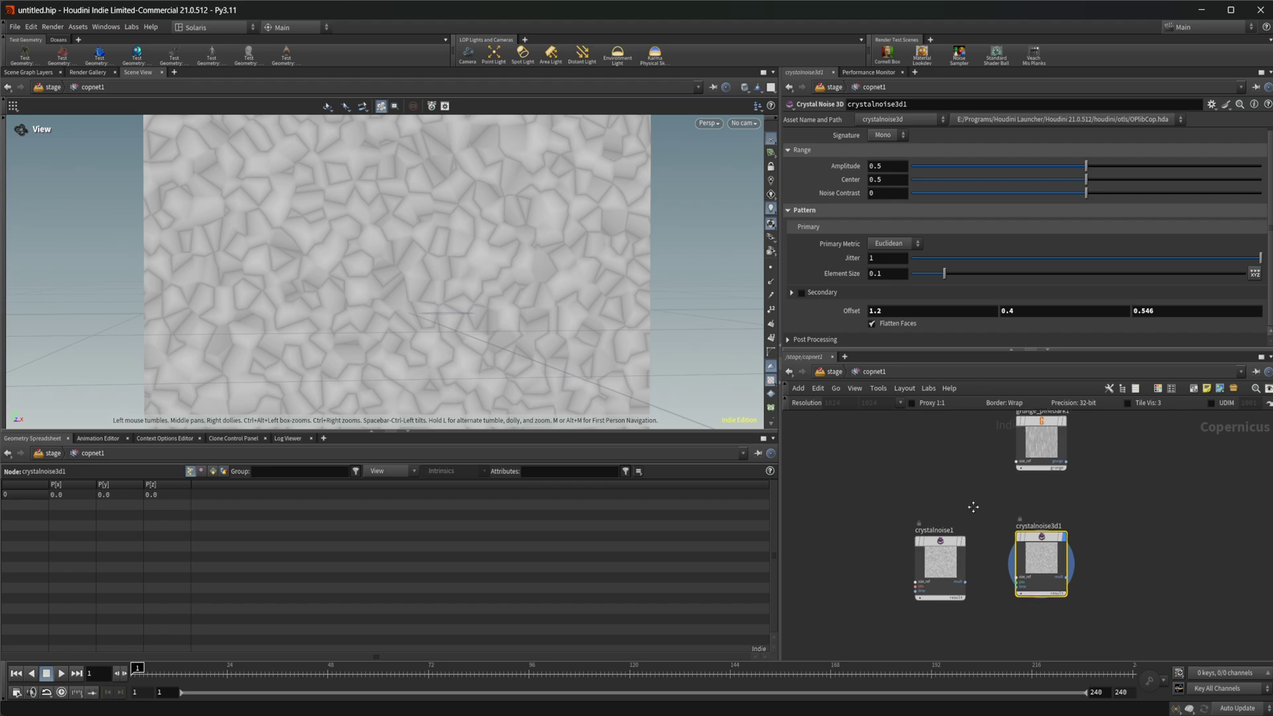
{"action": "scroll", "coordinate": [973, 508], "scroll_direction": "down", "scroll_amount": 4}
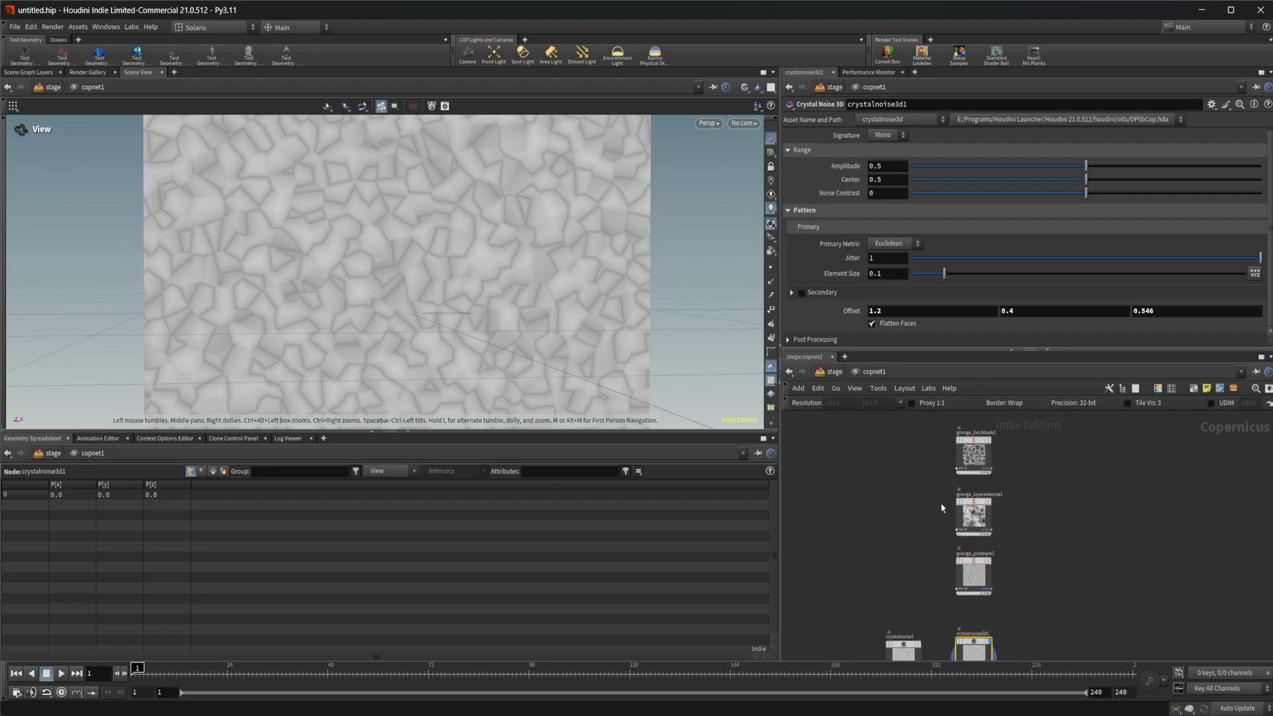
{"action": "scroll", "coordinate": [1018, 535], "scroll_direction": "down", "scroll_amount": 3}
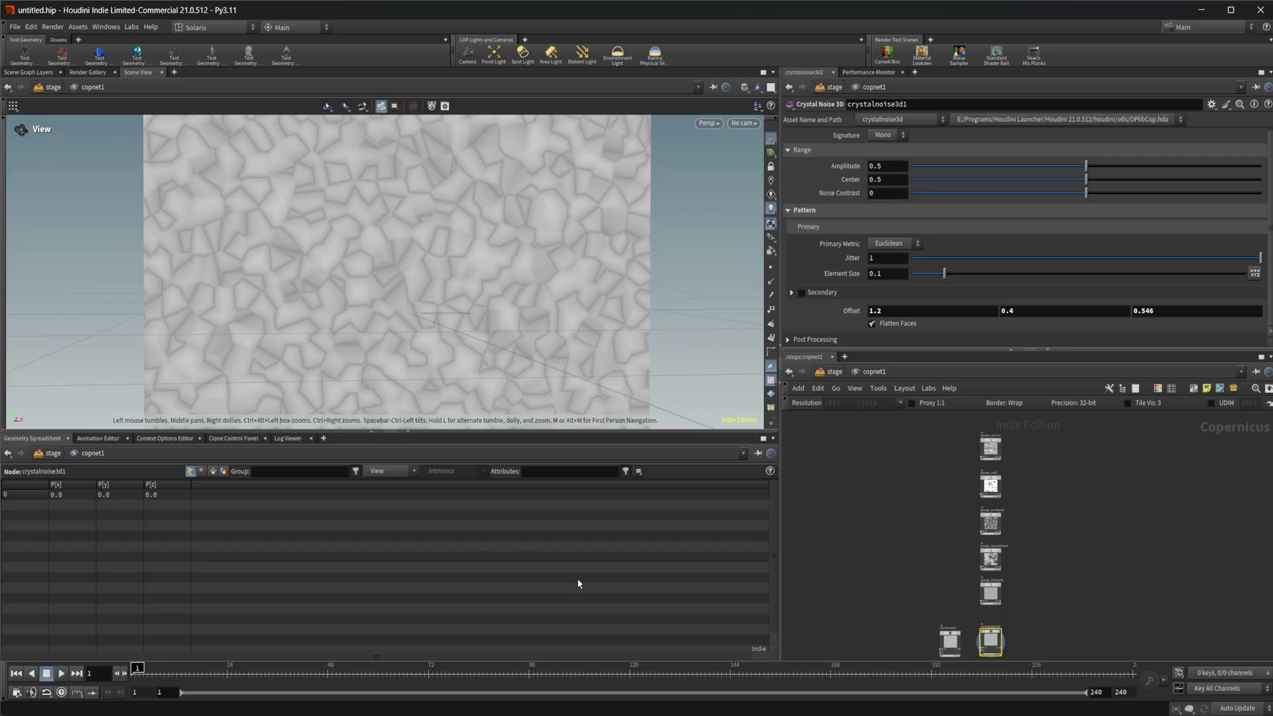
{"action": "scroll", "coordinate": [1022, 571], "scroll_direction": "up", "scroll_amount": 3}
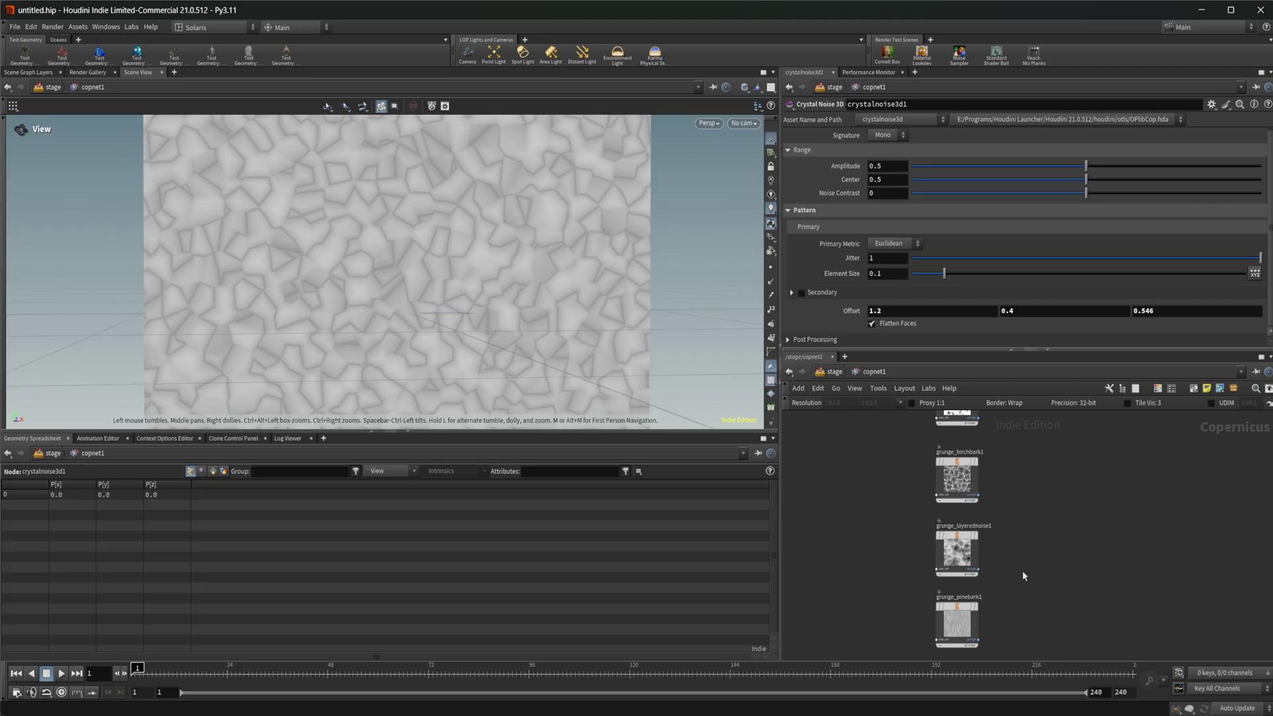
{"action": "scroll", "coordinate": [1023, 575], "scroll_direction": "down", "scroll_amount": 2}
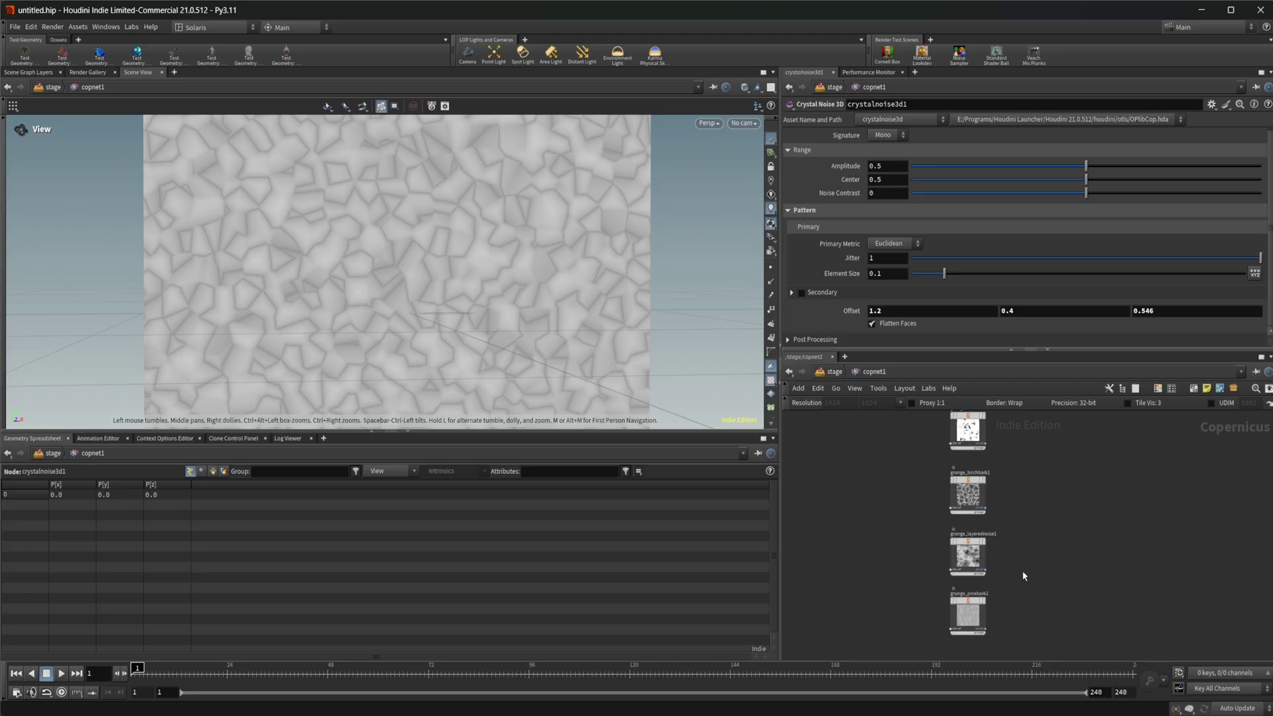
{"action": "scroll", "coordinate": [1023, 575], "scroll_direction": "down", "scroll_amount": 3}
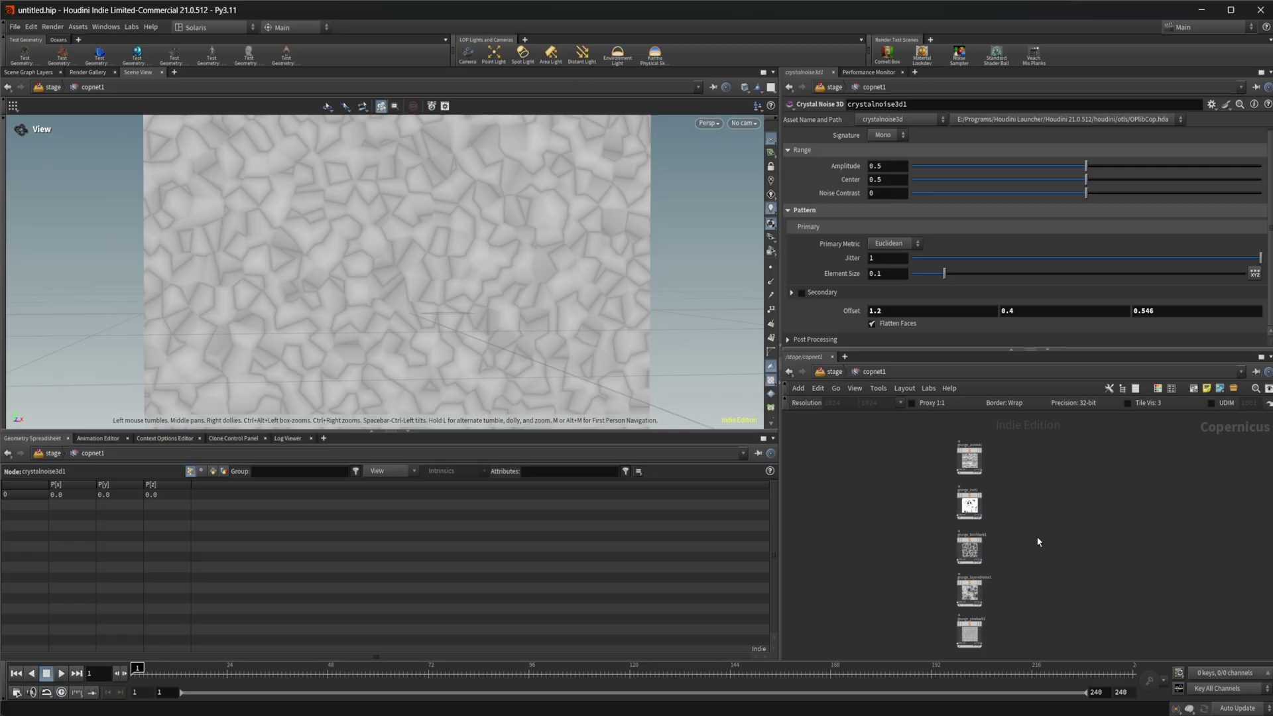
{"action": "scroll", "coordinate": [1038, 542], "scroll_direction": "up", "scroll_amount": 3}
{"action": "scroll", "coordinate": [989, 526], "scroll_direction": "up", "scroll_amount": 2}
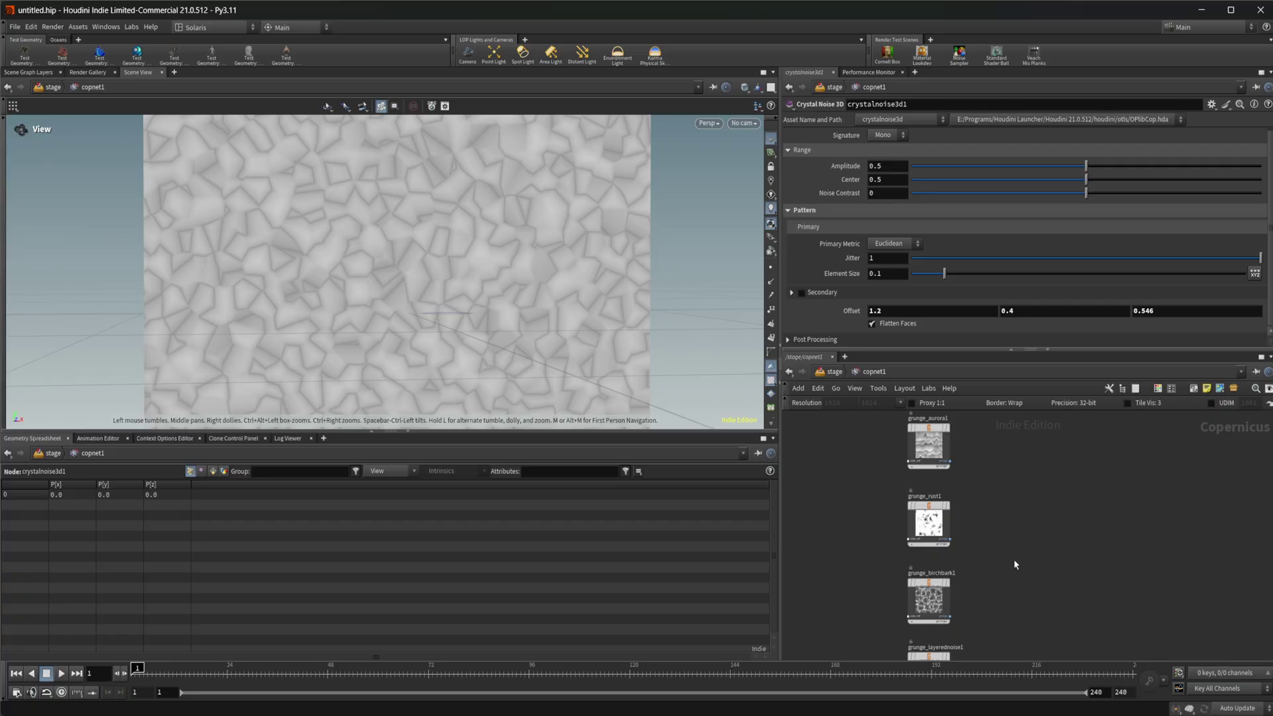
{"action": "scroll", "coordinate": [1015, 564], "scroll_direction": "down", "scroll_amount": 2}
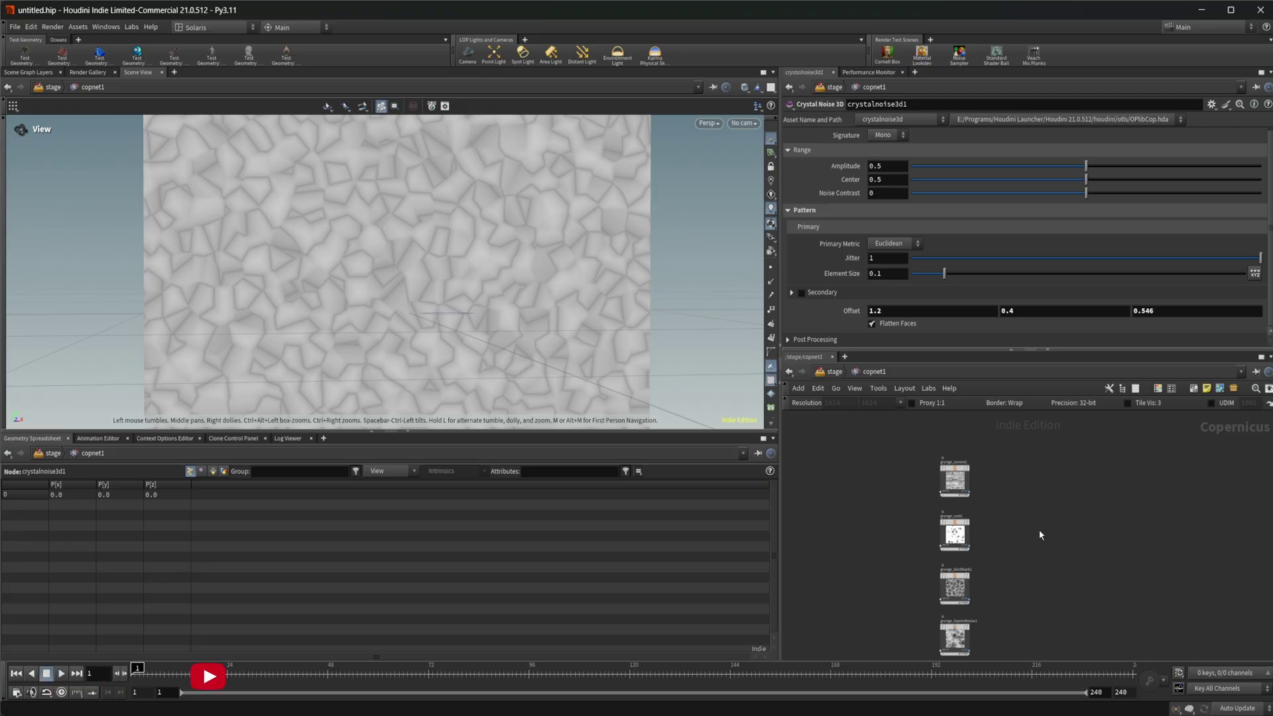
{"action": "middle_click_drag", "start_coordinate": [1031, 543], "coordinate": [997, 496]}
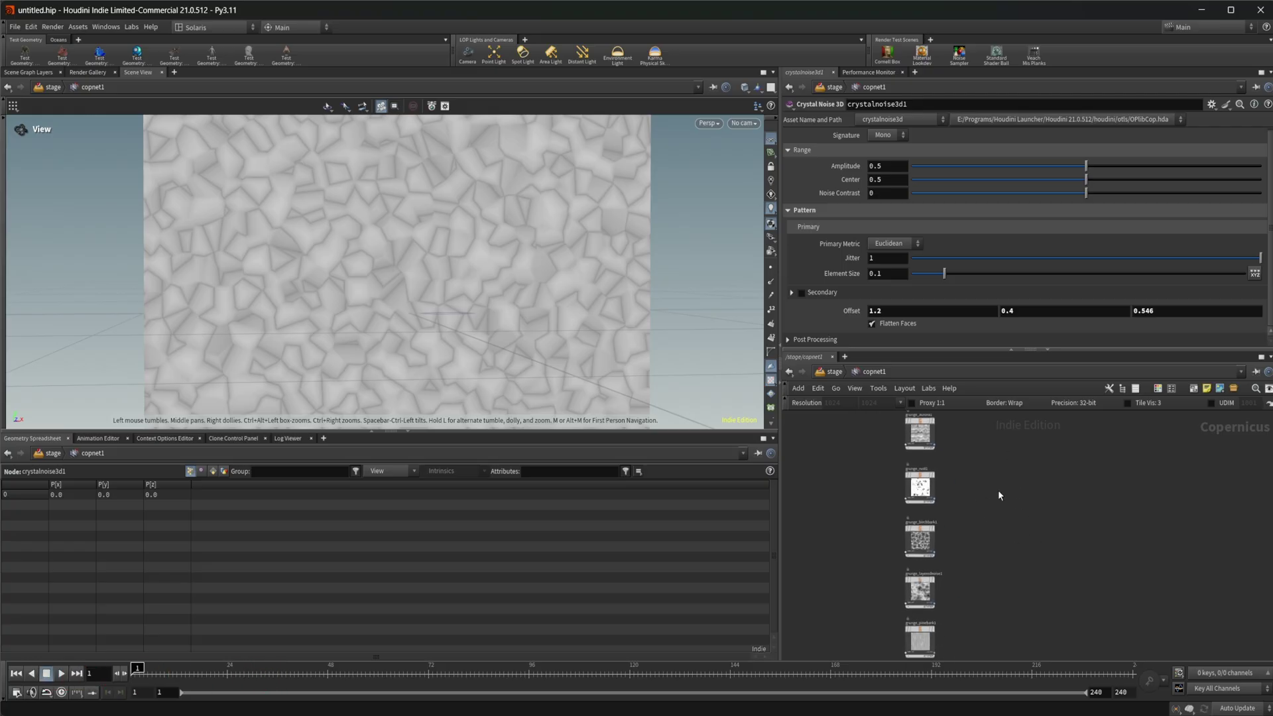
{"action": "scroll", "coordinate": [986, 529], "scroll_direction": "down", "scroll_amount": 2}
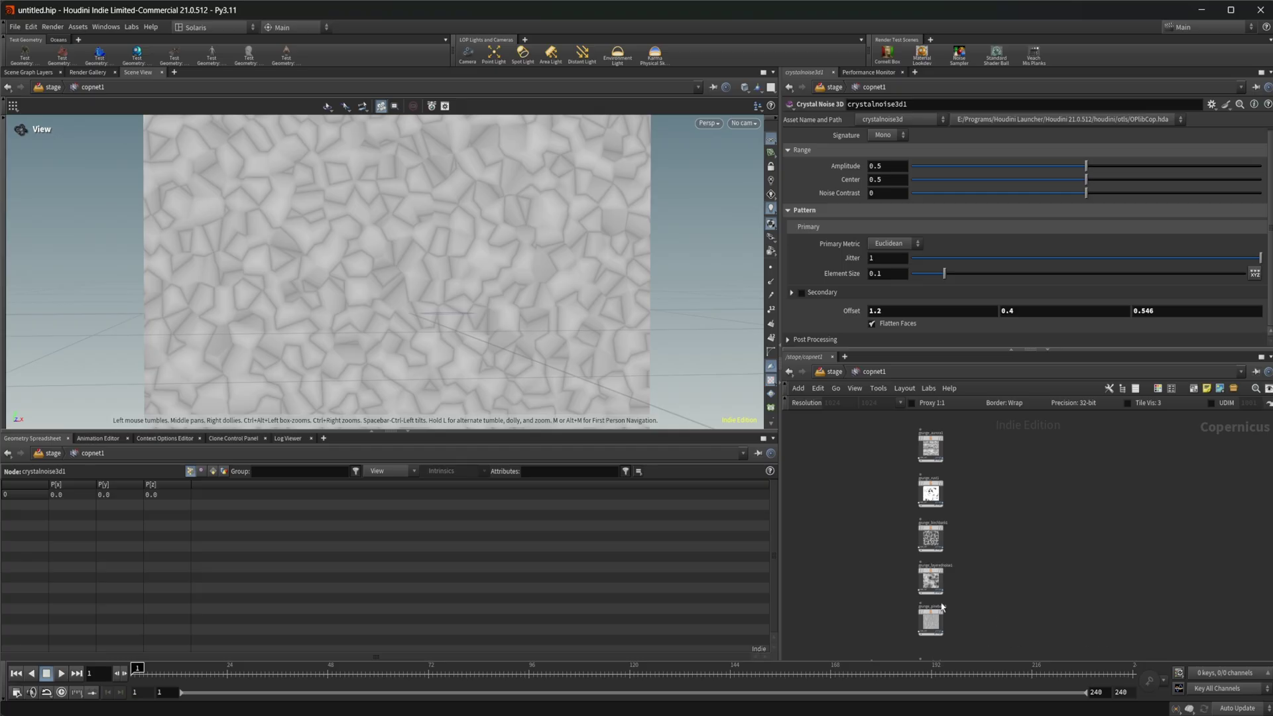
{"action": "scroll", "coordinate": [988, 597], "scroll_direction": "up", "scroll_amount": 2}
{"action": "scroll", "coordinate": [905, 544], "scroll_direction": "up", "scroll_amount": 2}
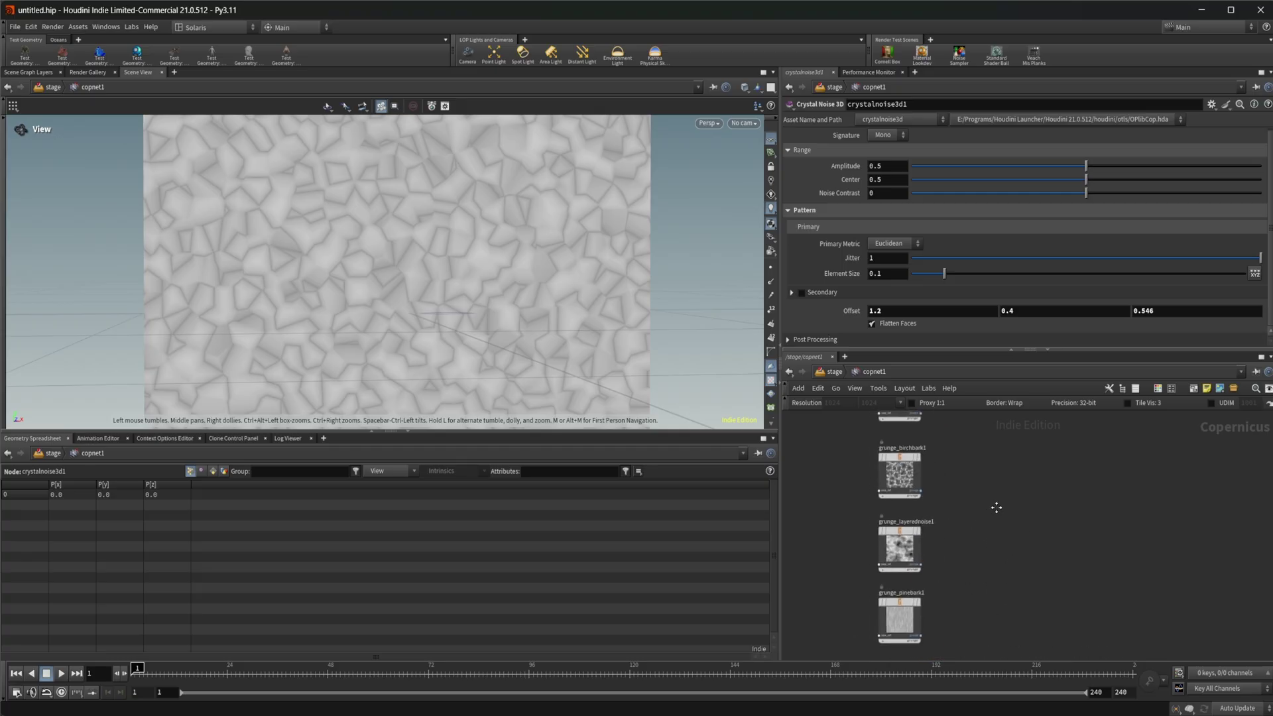
{"action": "scroll", "coordinate": [994, 511], "scroll_direction": "down", "scroll_amount": 2}
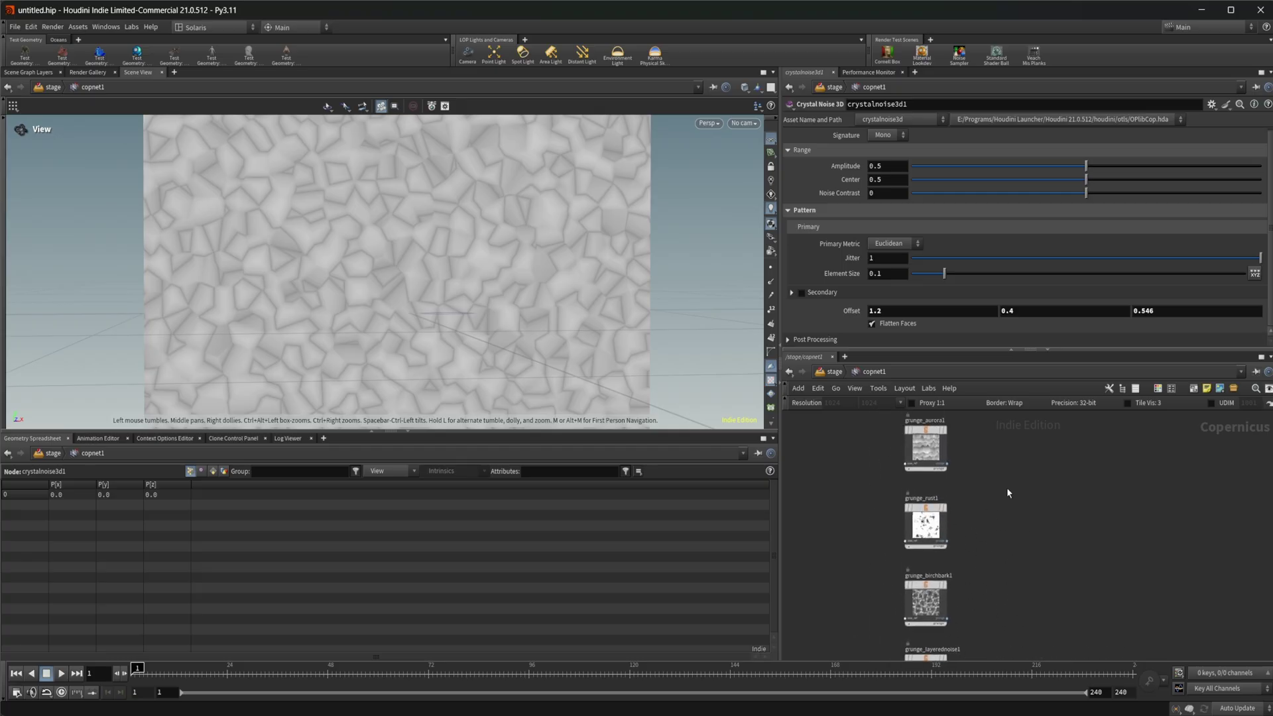
{"action": "middle_click_drag", "start_coordinate": [1009, 539], "coordinate": [990, 487]}
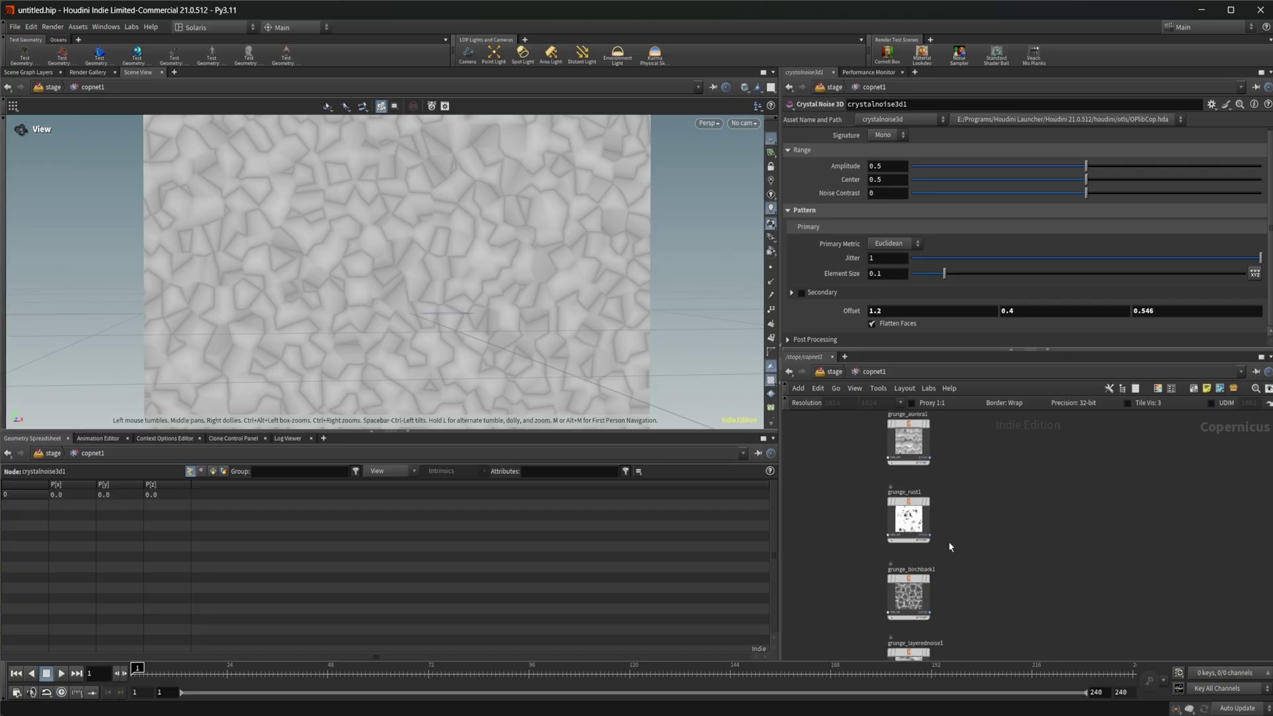